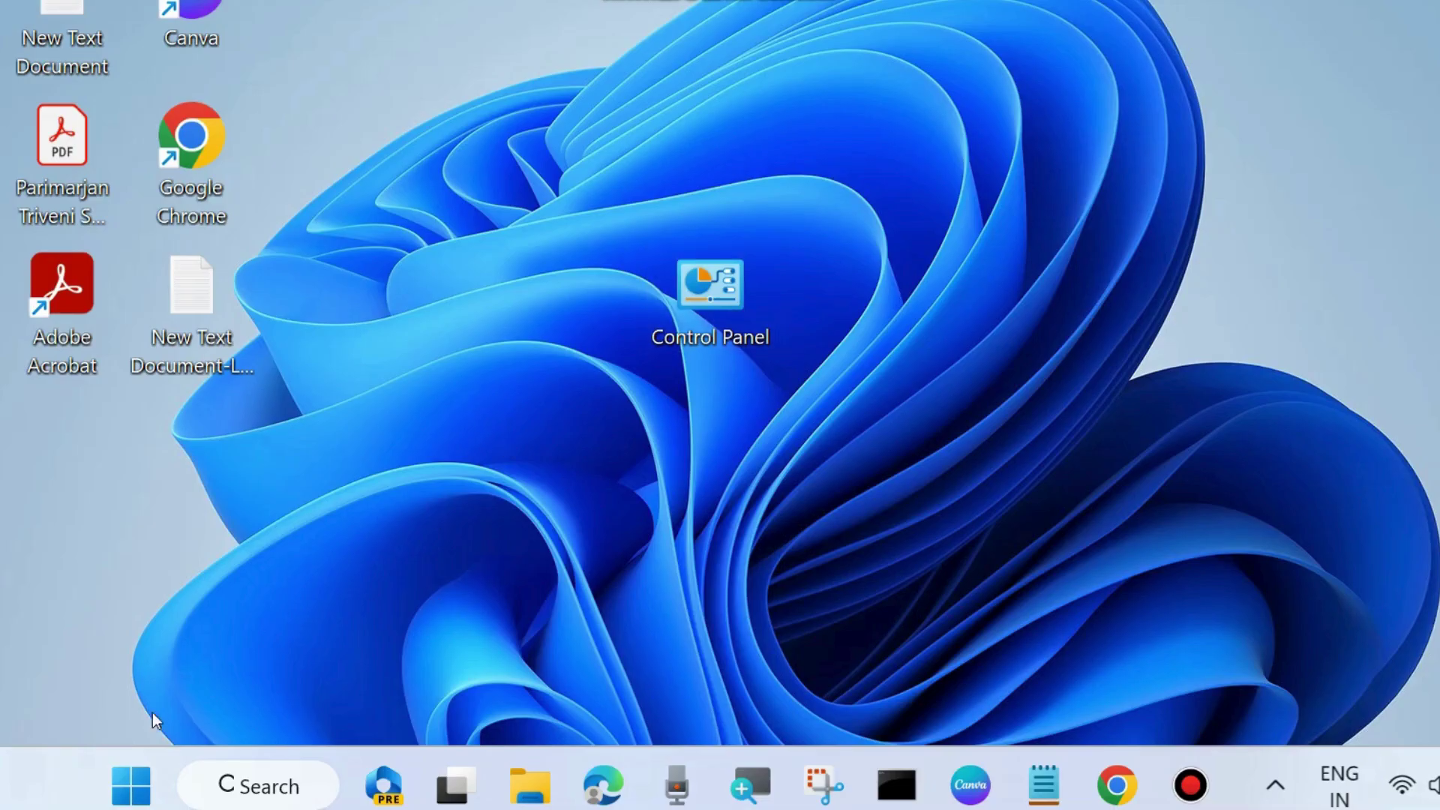
Step: Open the power-user quick-link menu from the Start button
right_click(131, 767)
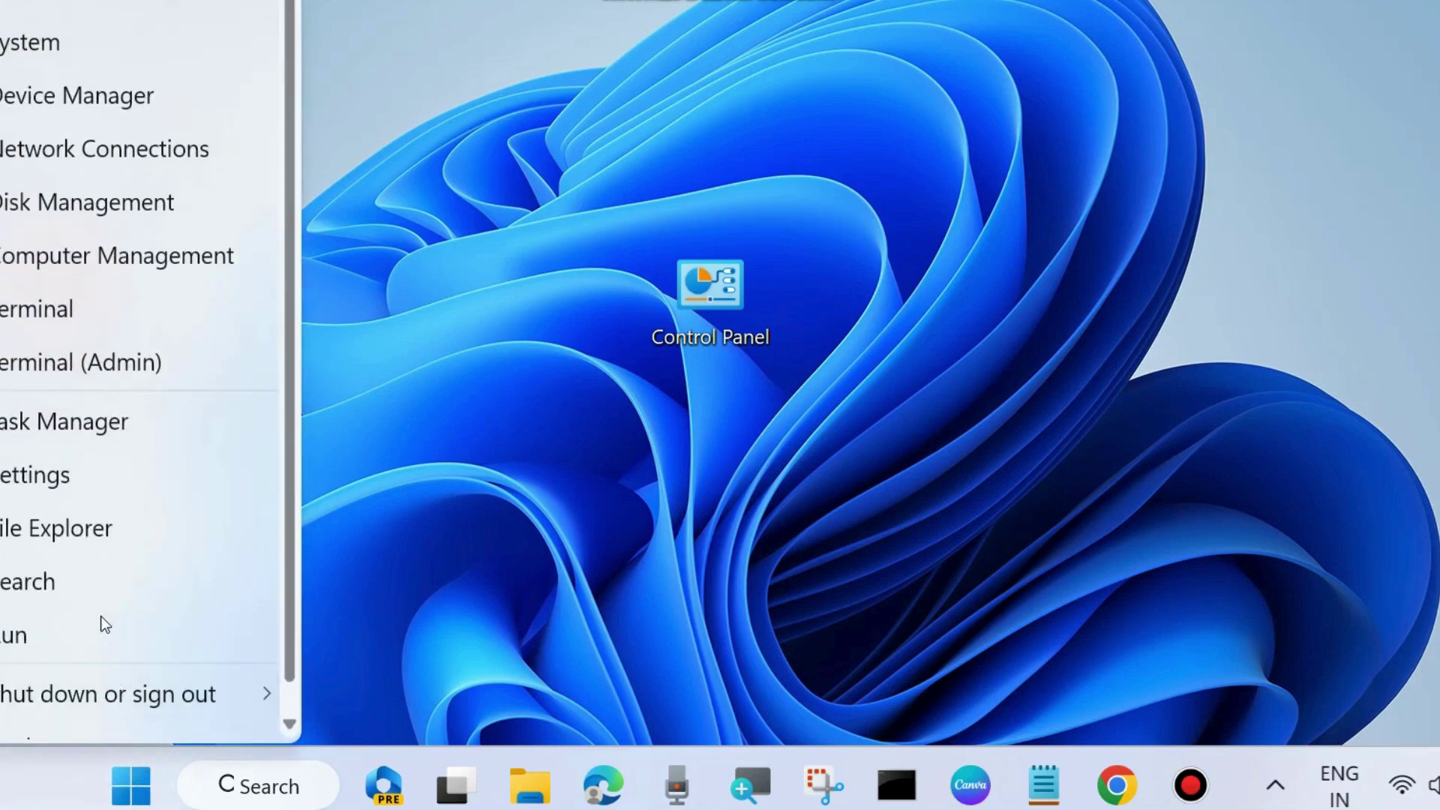
Step: Open Settings and go to System › Troubleshoot › Other troubleshooters, down to Windows Update
left_click(68, 476)
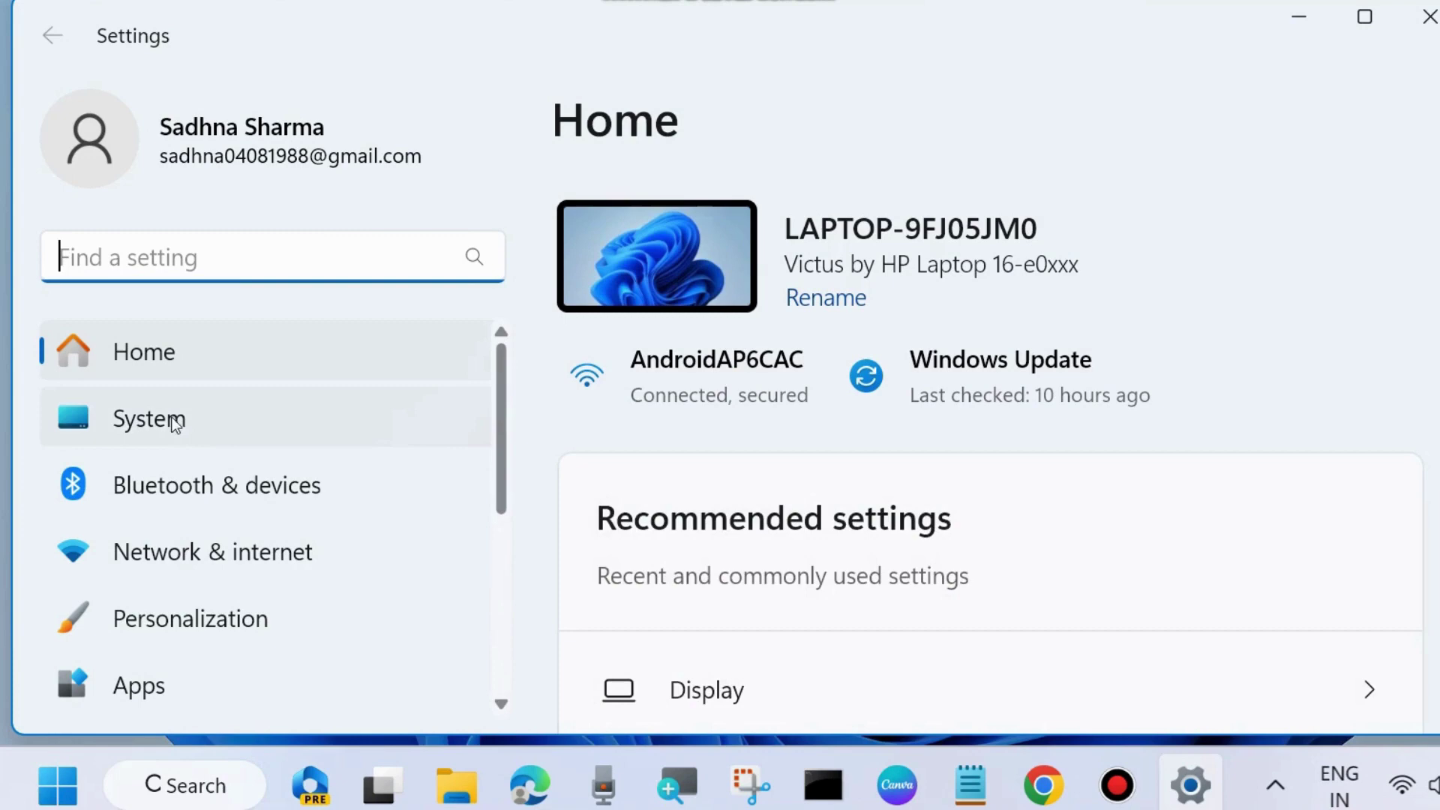
left_click(147, 417)
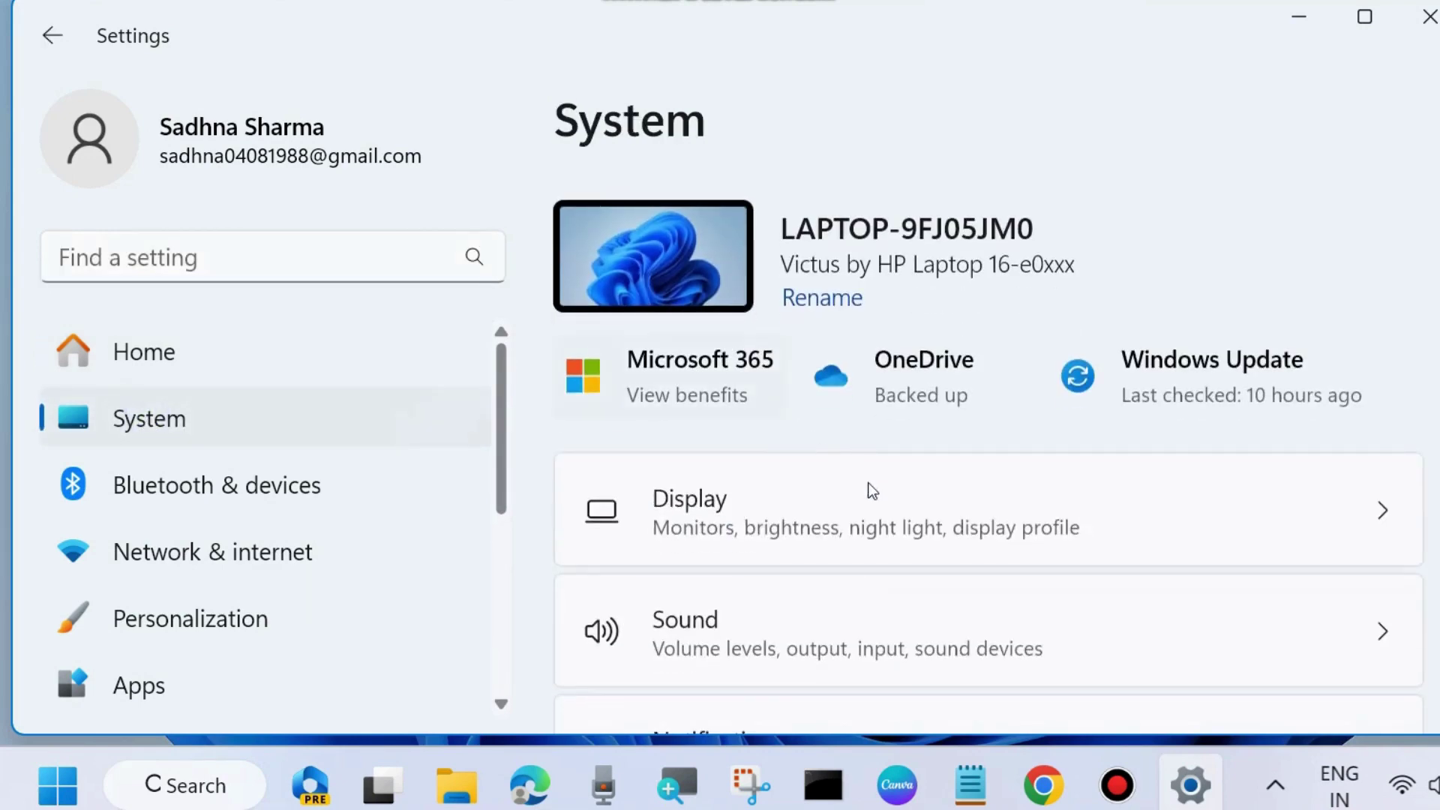
scroll(914, 529, "down", 10)
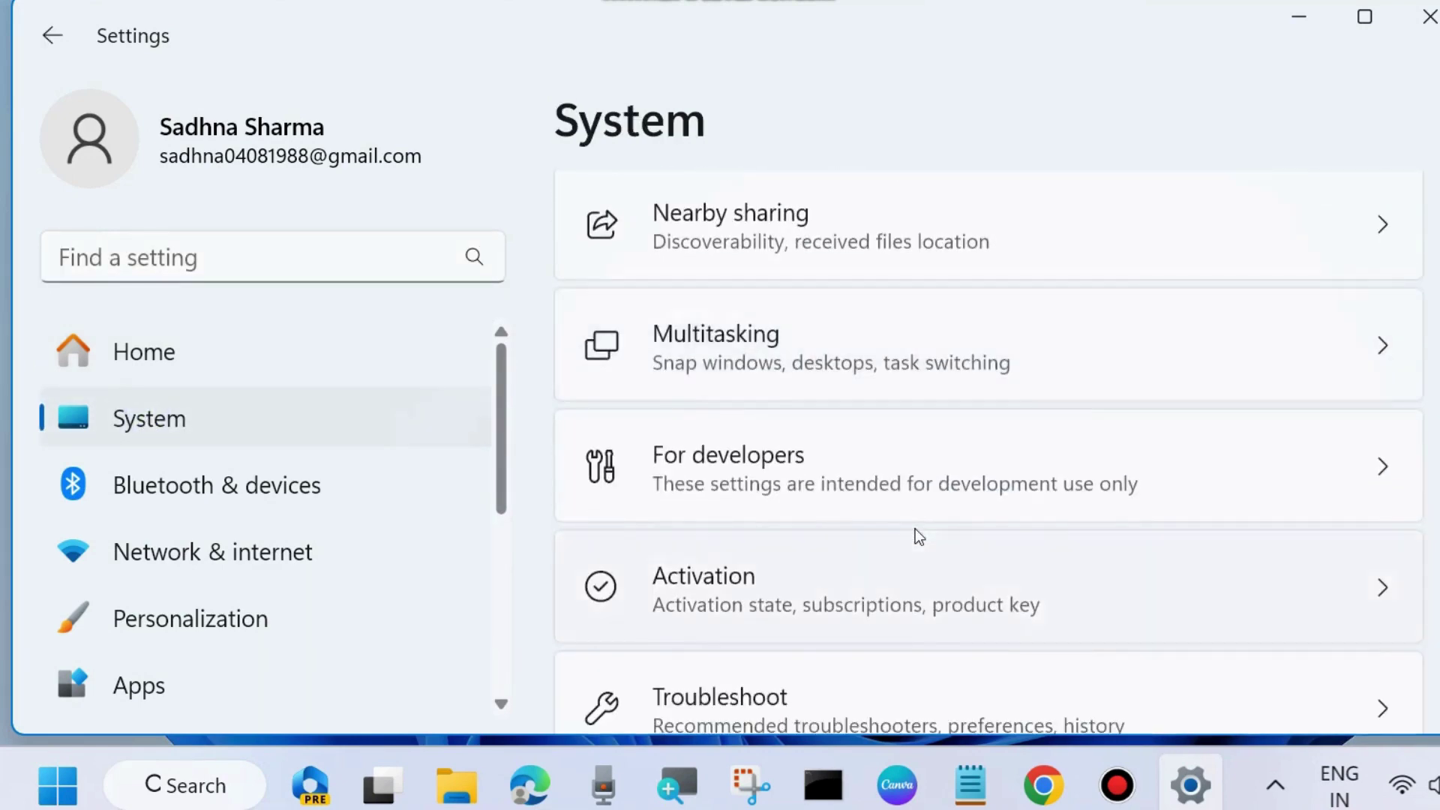
left_click(726, 452)
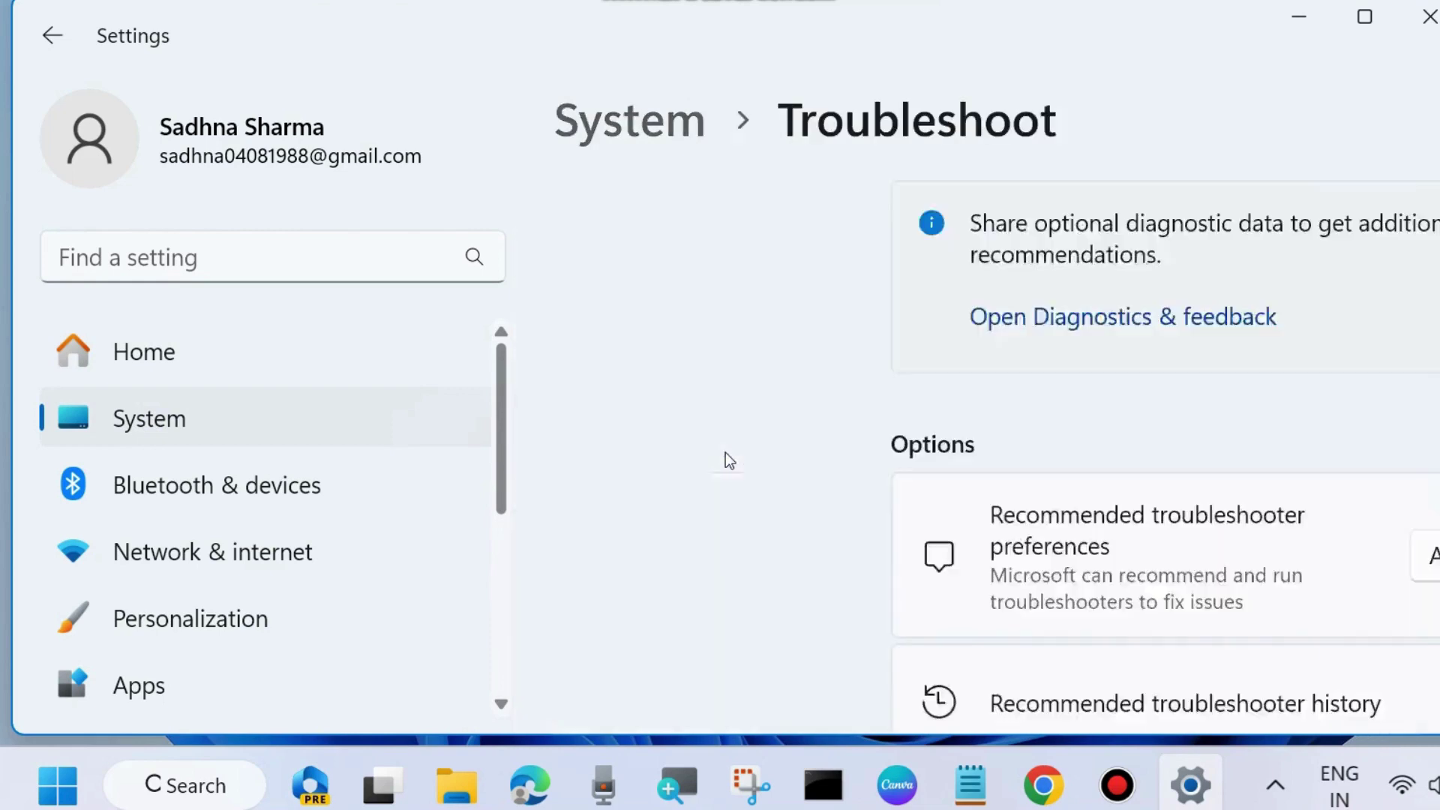
scroll(873, 487, "down", 5)
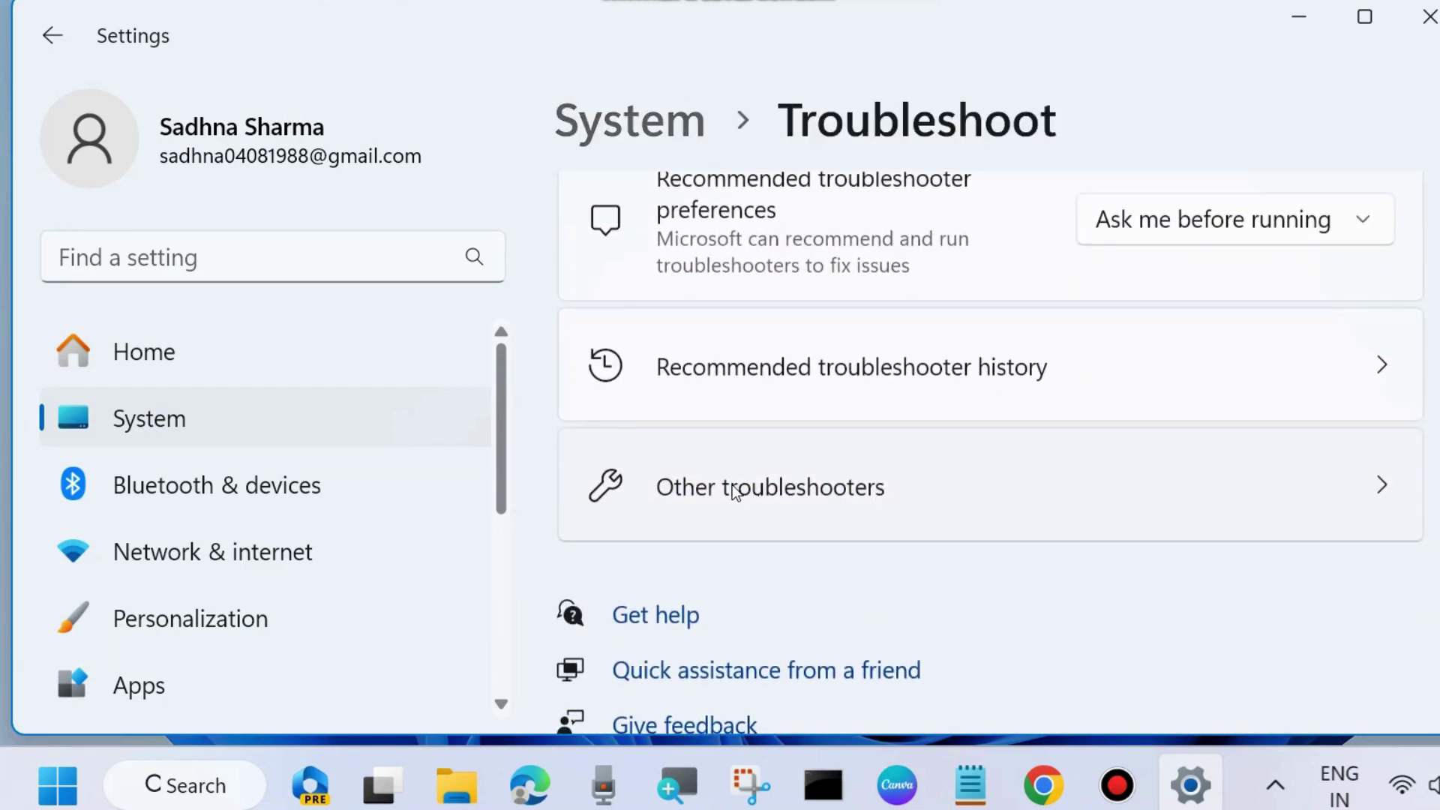
left_click(733, 491)
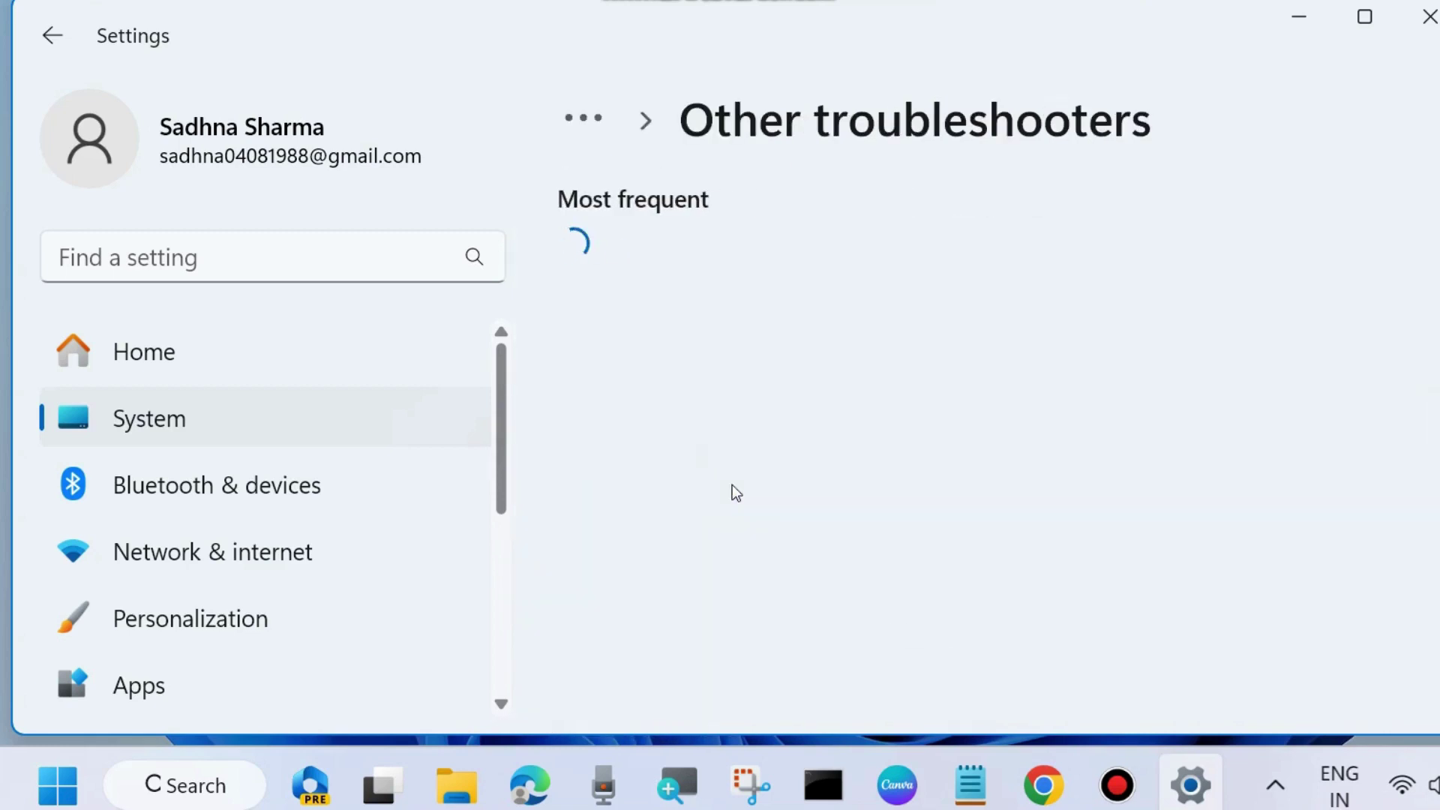
scroll(732, 484, "down", 3)
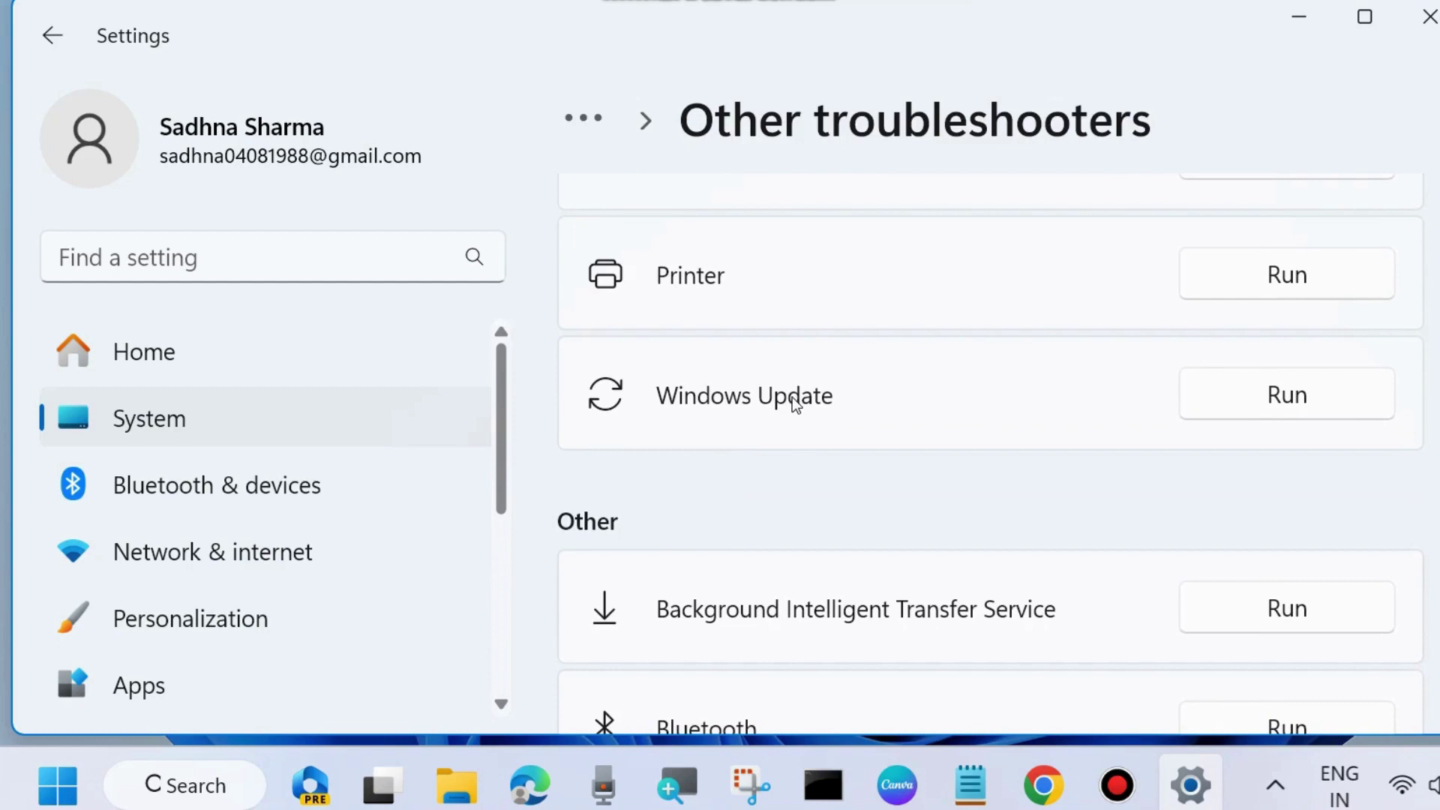
Step: Run the Windows Update troubleshooter and close its results after issues are detected
left_click(1285, 400)
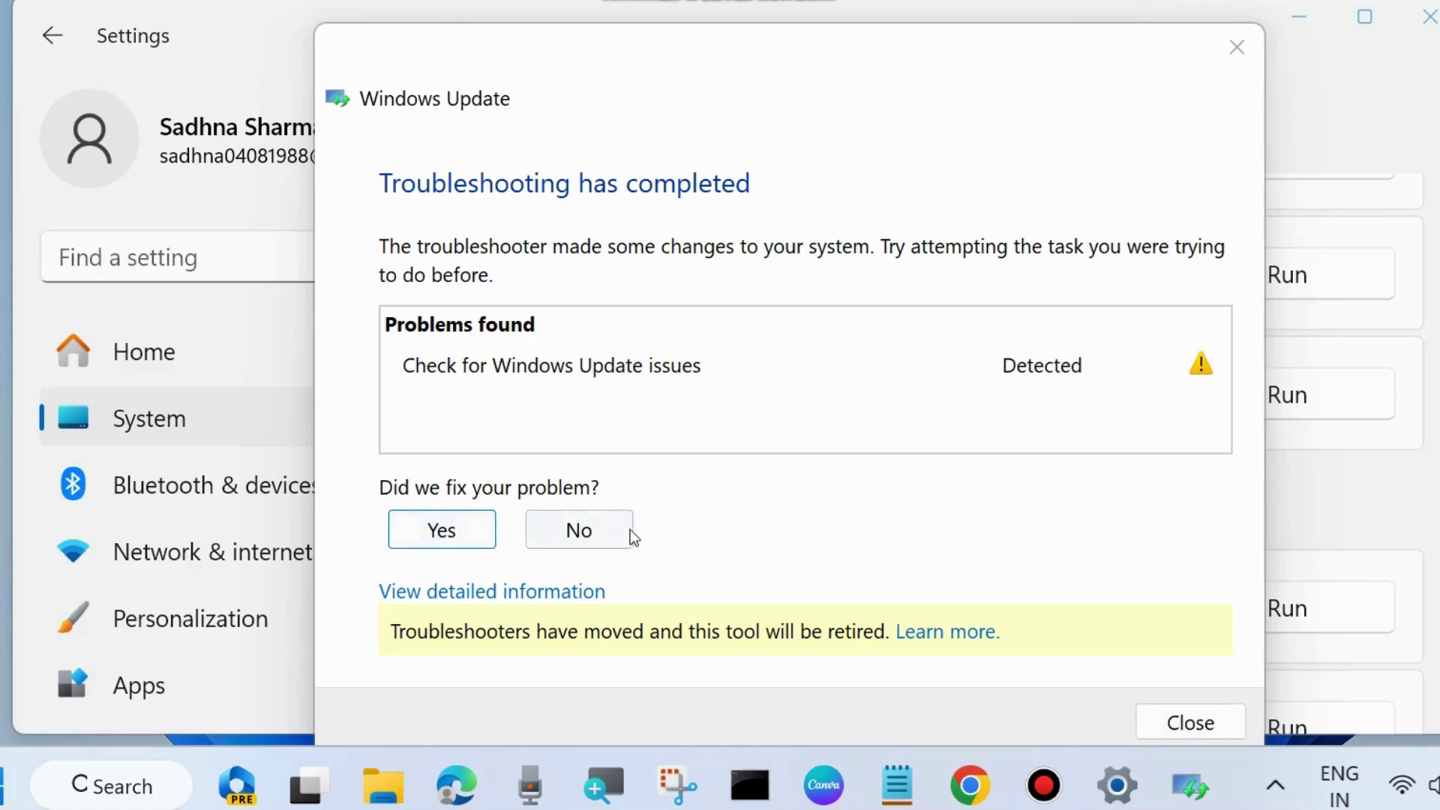
left_click(1188, 722)
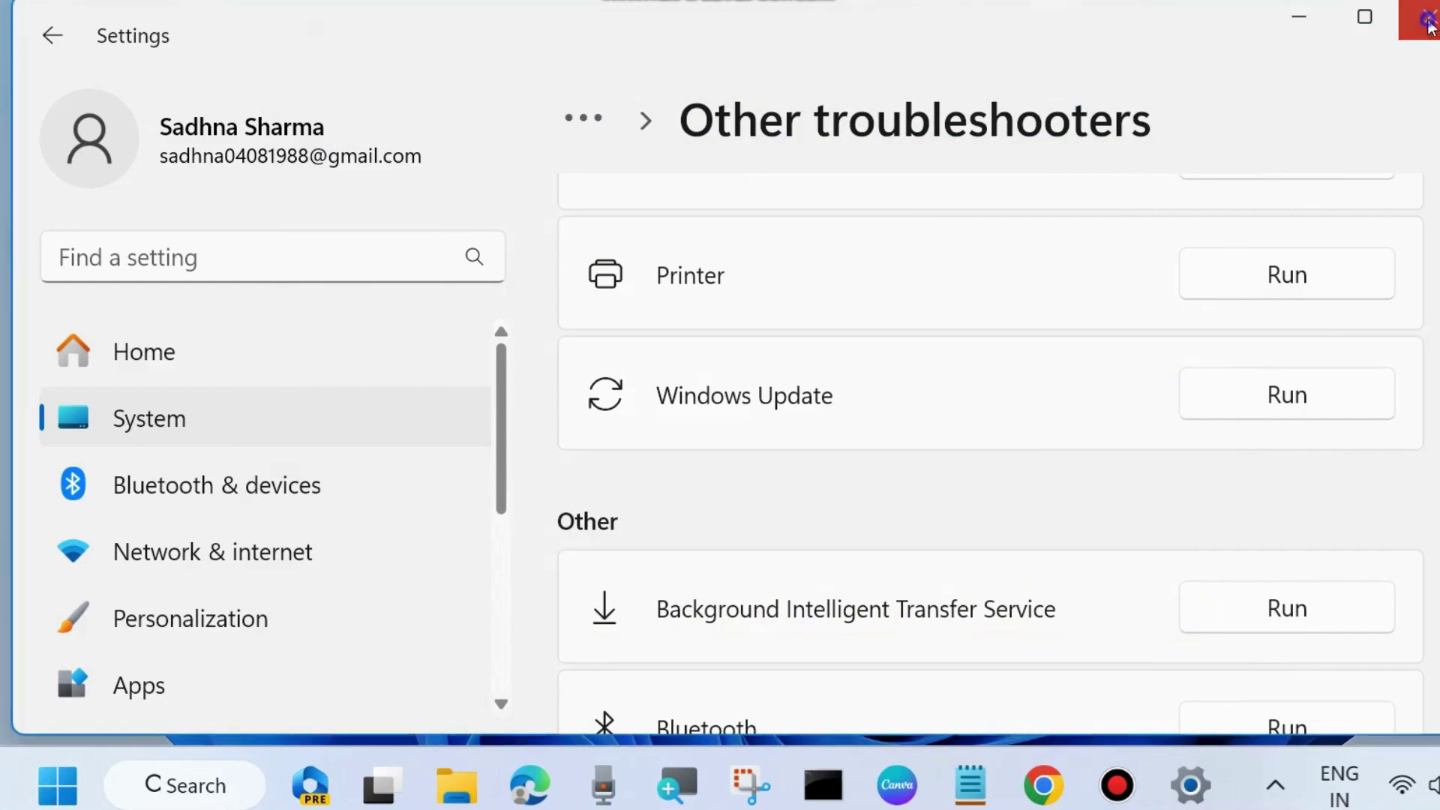
Step: Close Settings and search the PC for cmd
left_click(1427, 20)
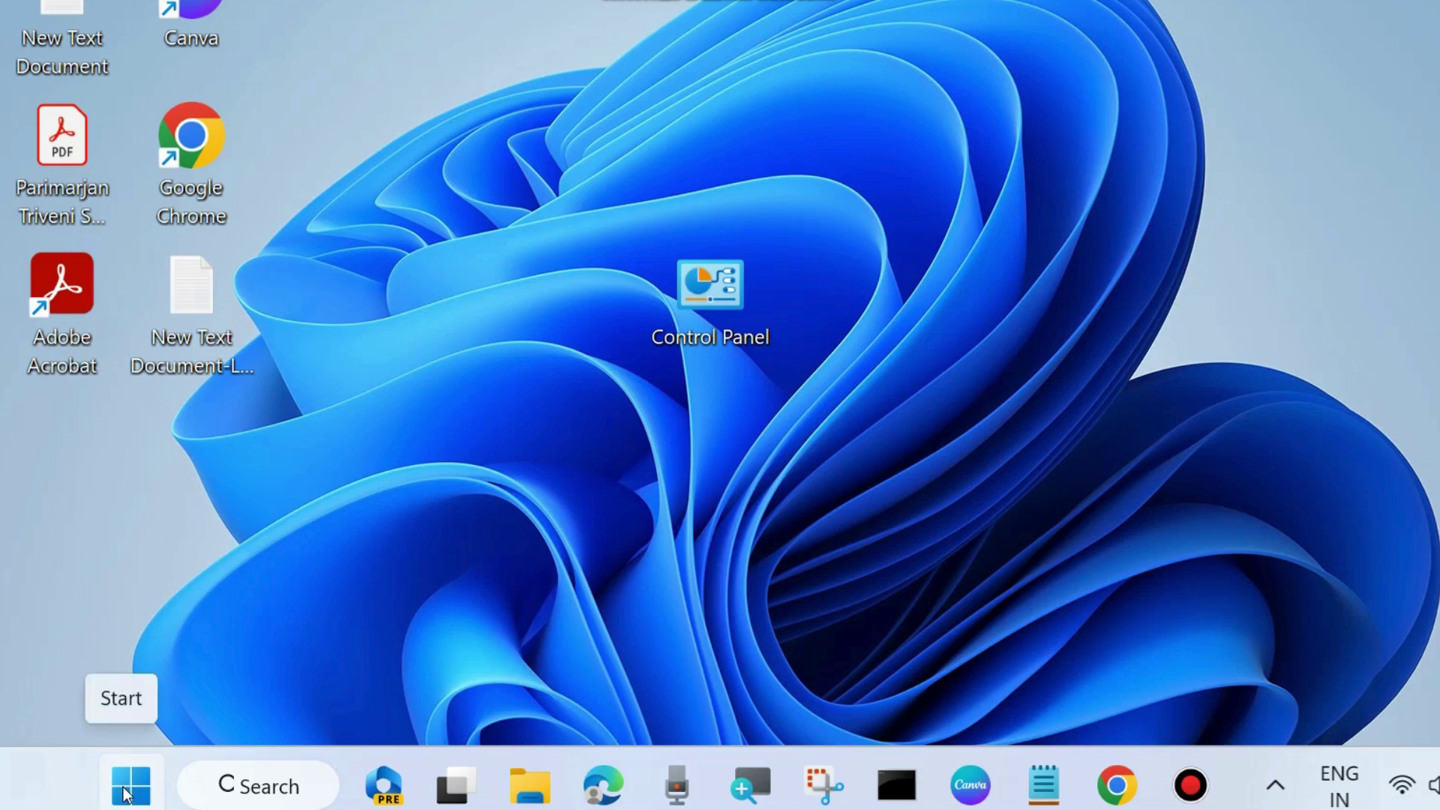
left_click(300, 789)
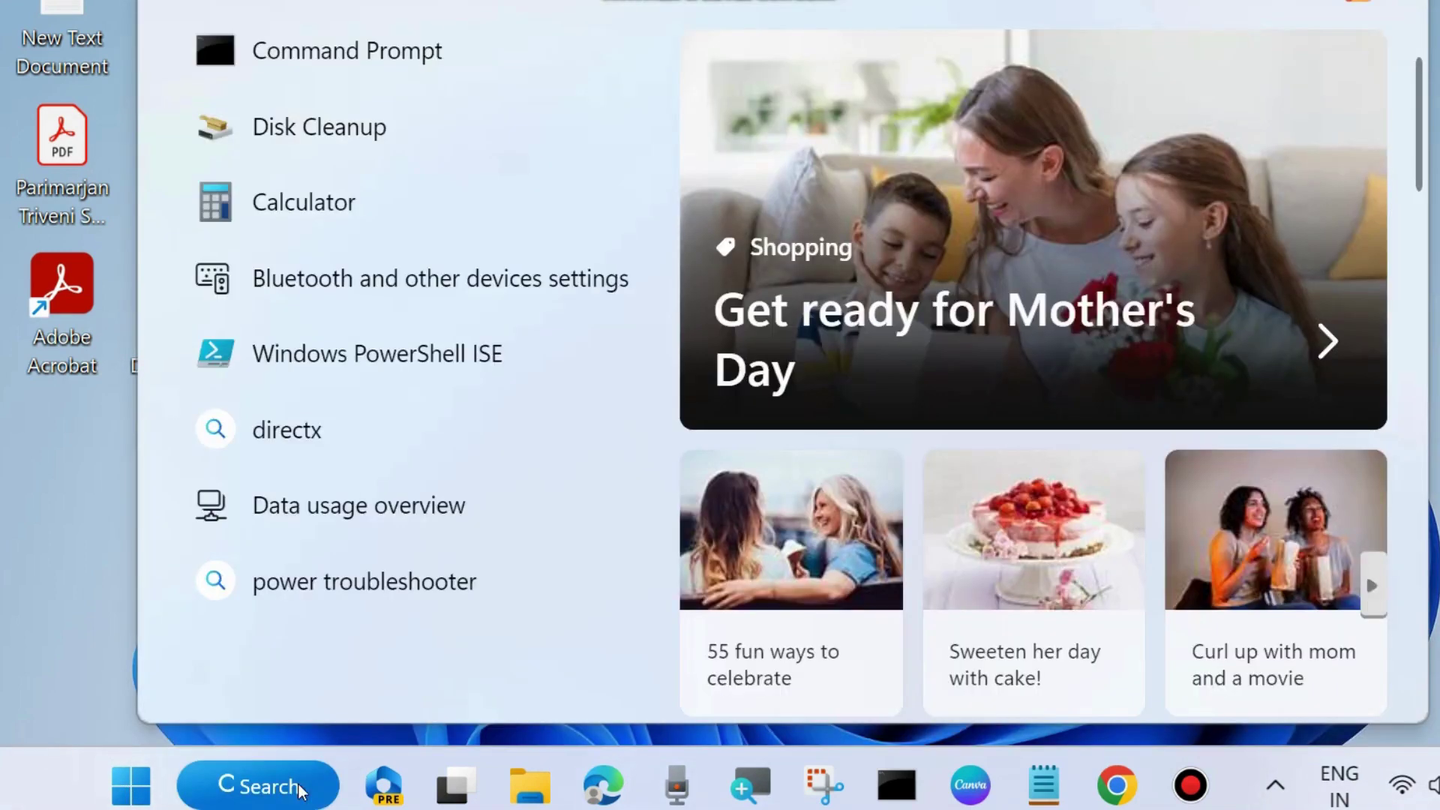
type("cmd")
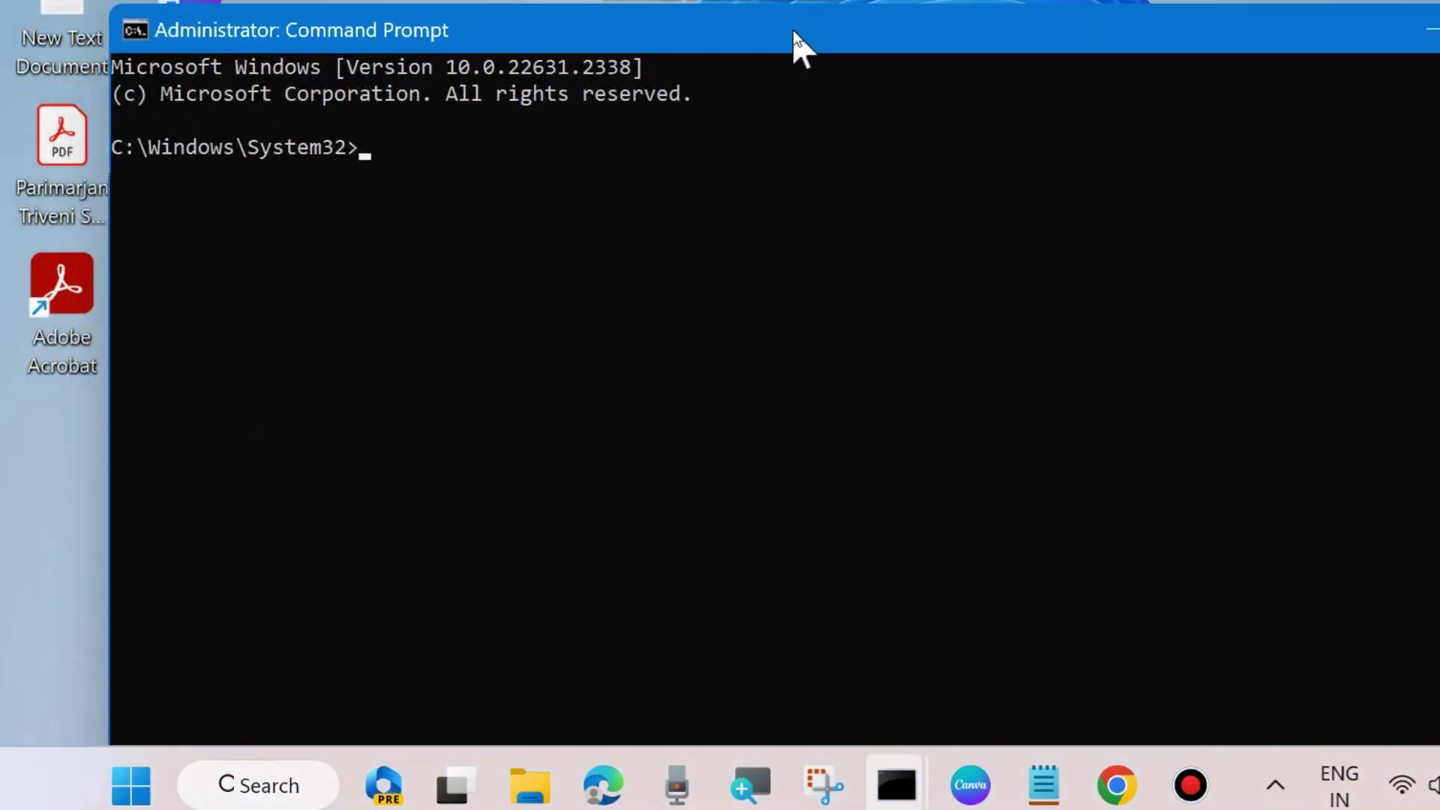
Step: In Notepad, highlight the sfc /scannow and DISM scanhealth, checkhealth and restorehealth commands
mouse_move(793, 30)
left_mouse_down()
mouse_move(797, 16)
mouse_move(774, 31)
left_mouse_up()
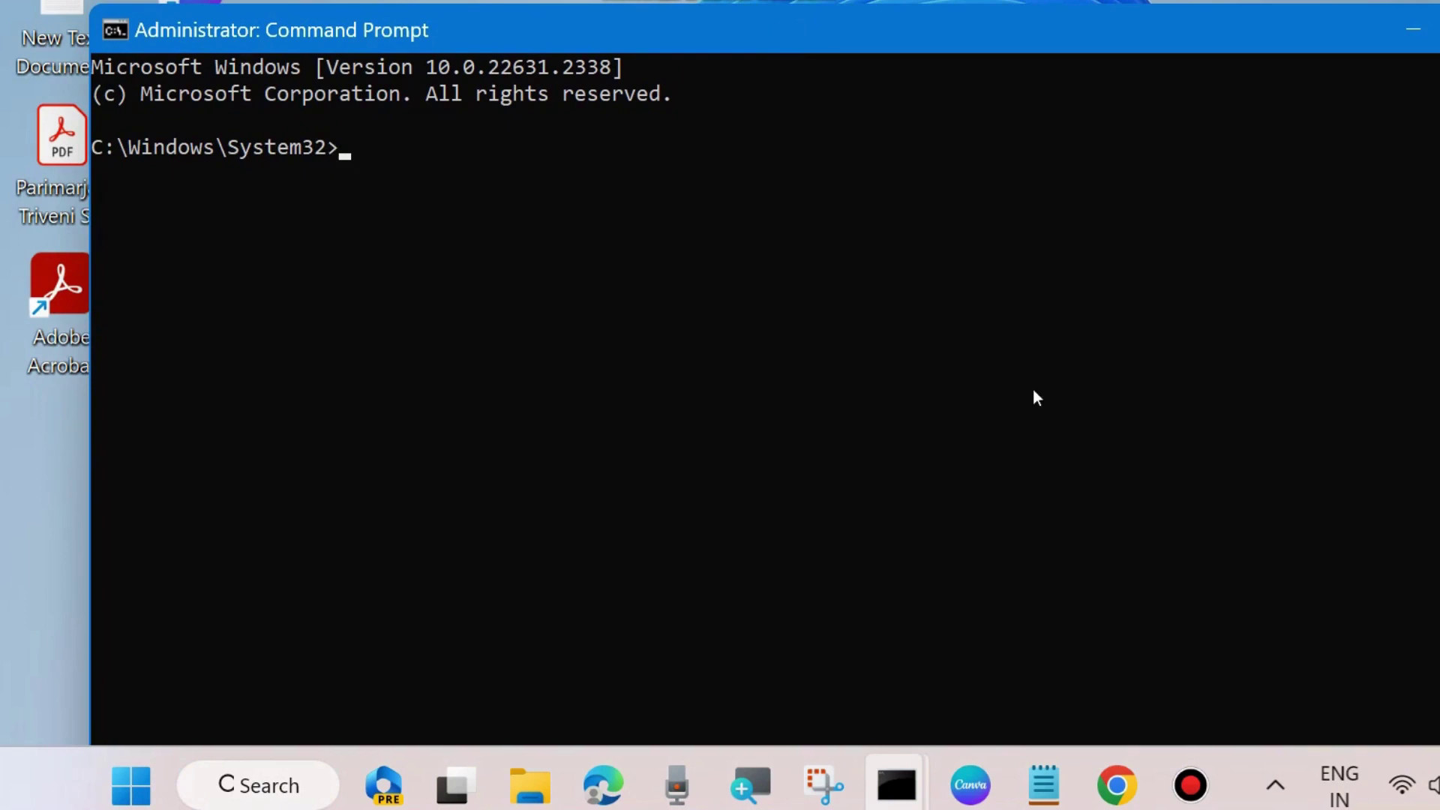
left_click(1043, 785)
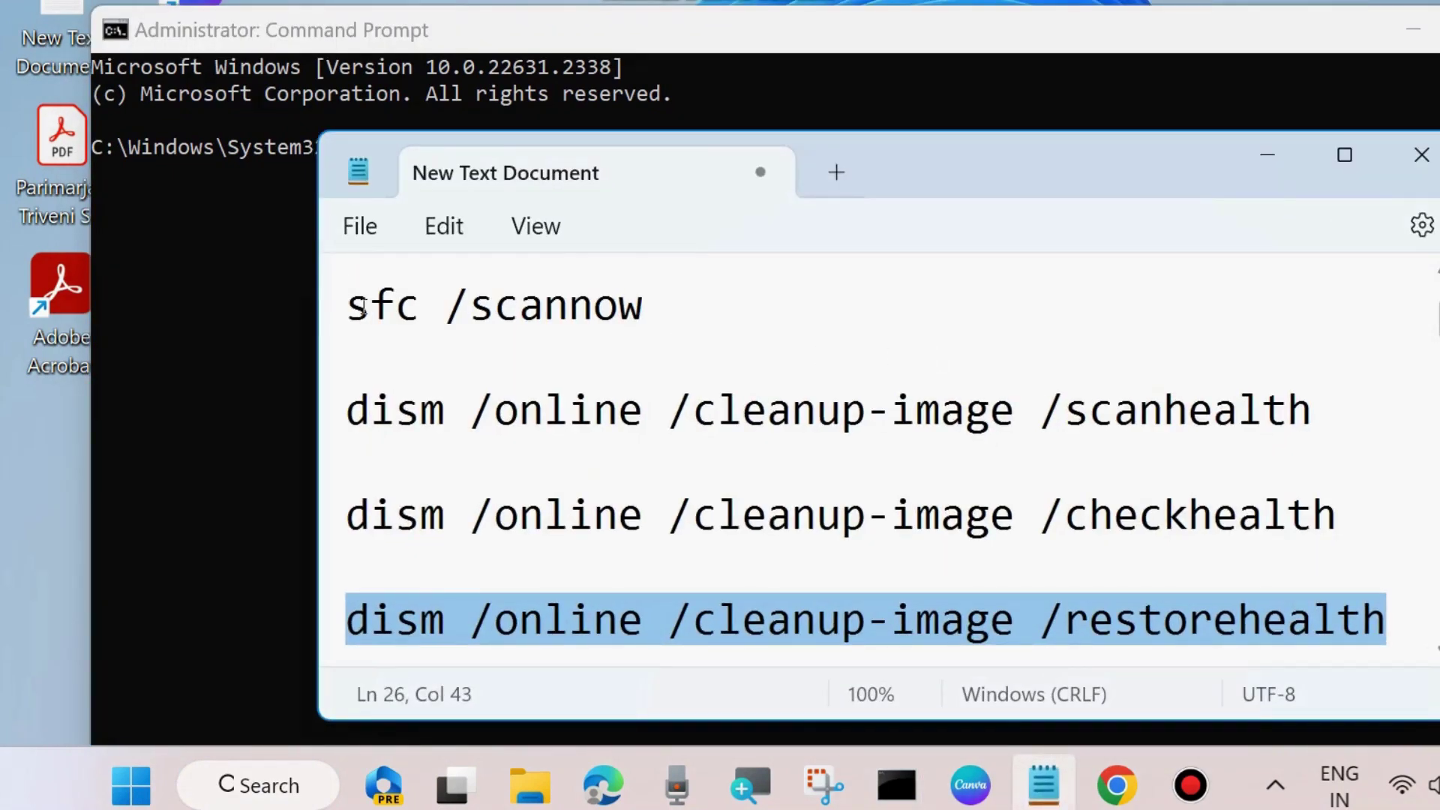
left_click_drag(351, 308, 673, 315)
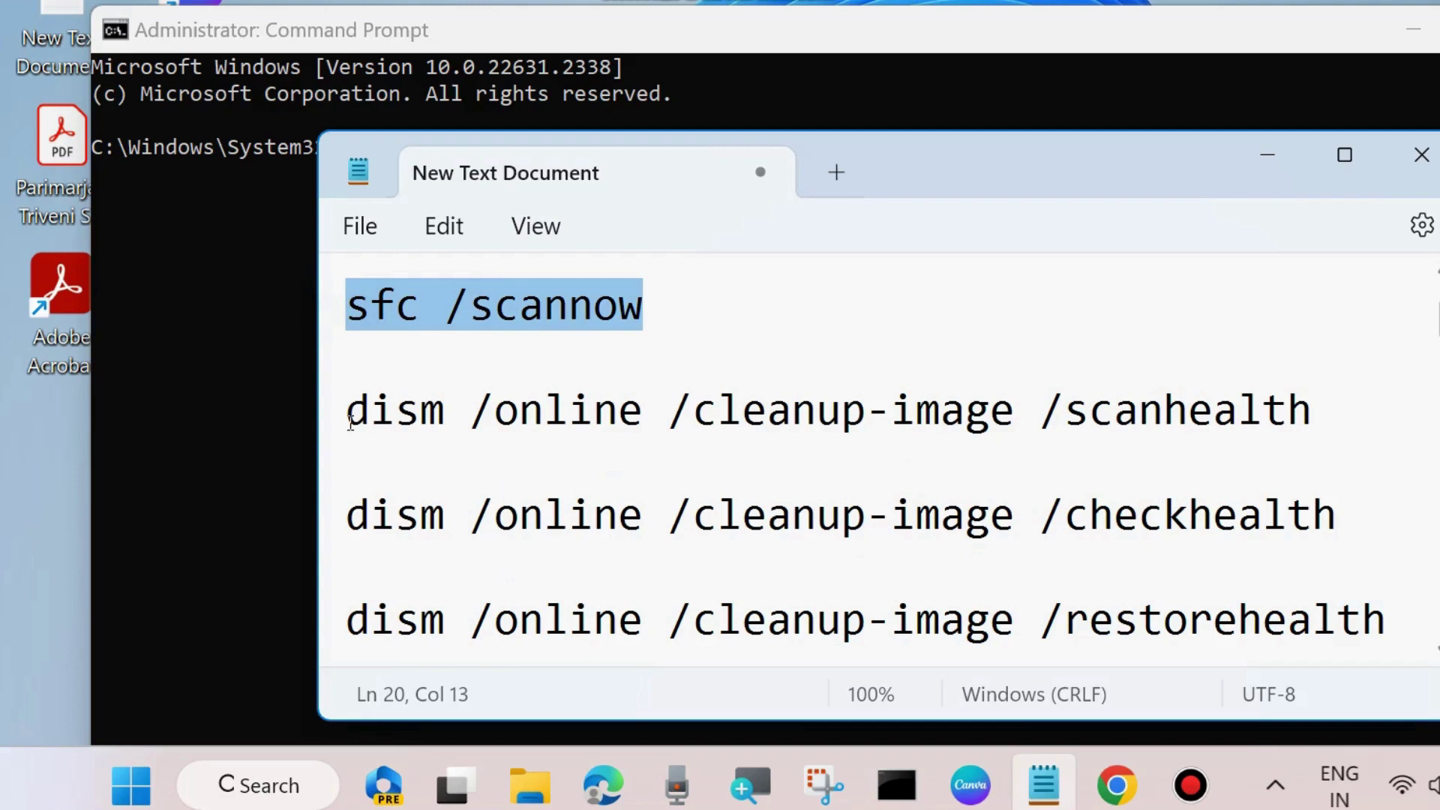
left_click_drag(350, 422, 1298, 438)
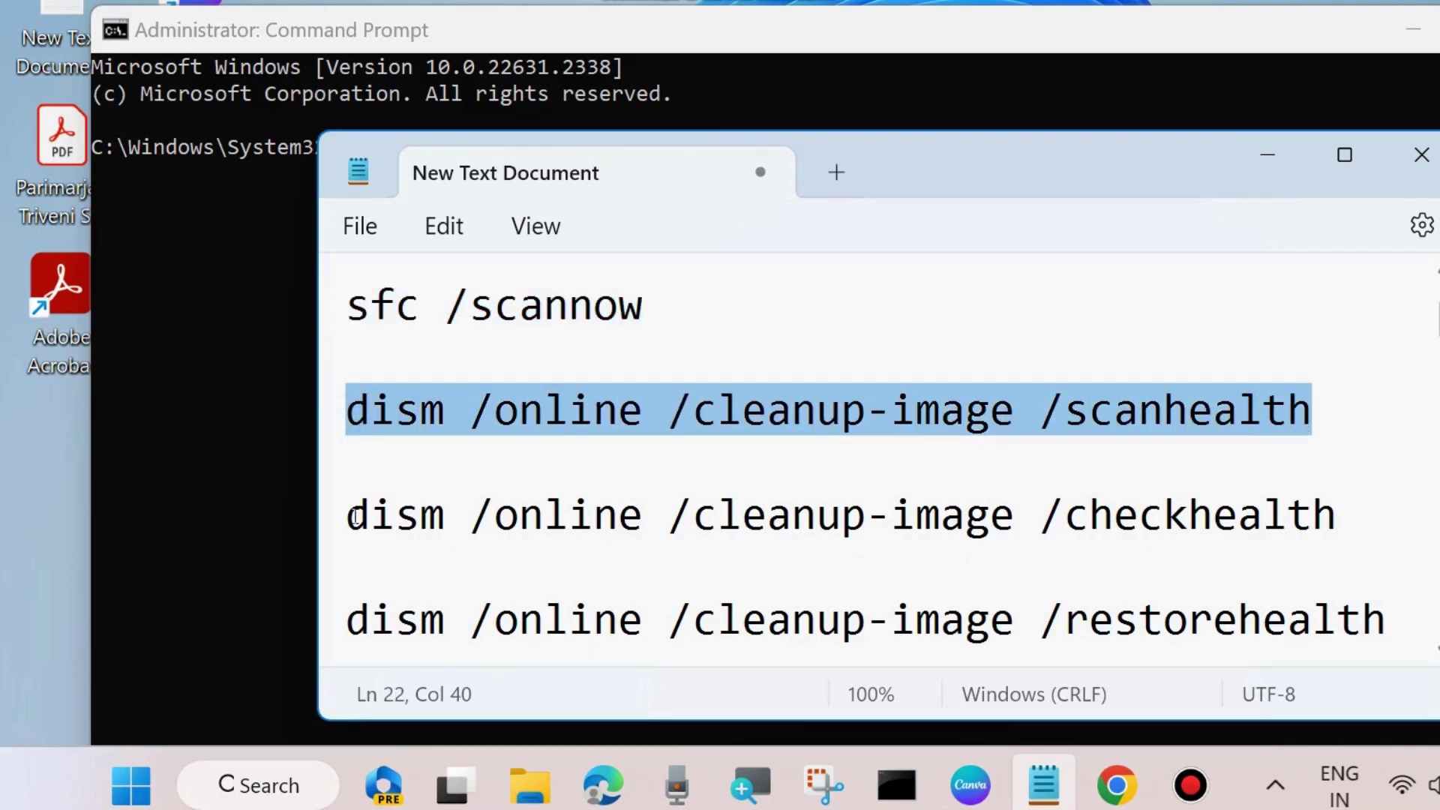
left_click_drag(351, 516, 1324, 531)
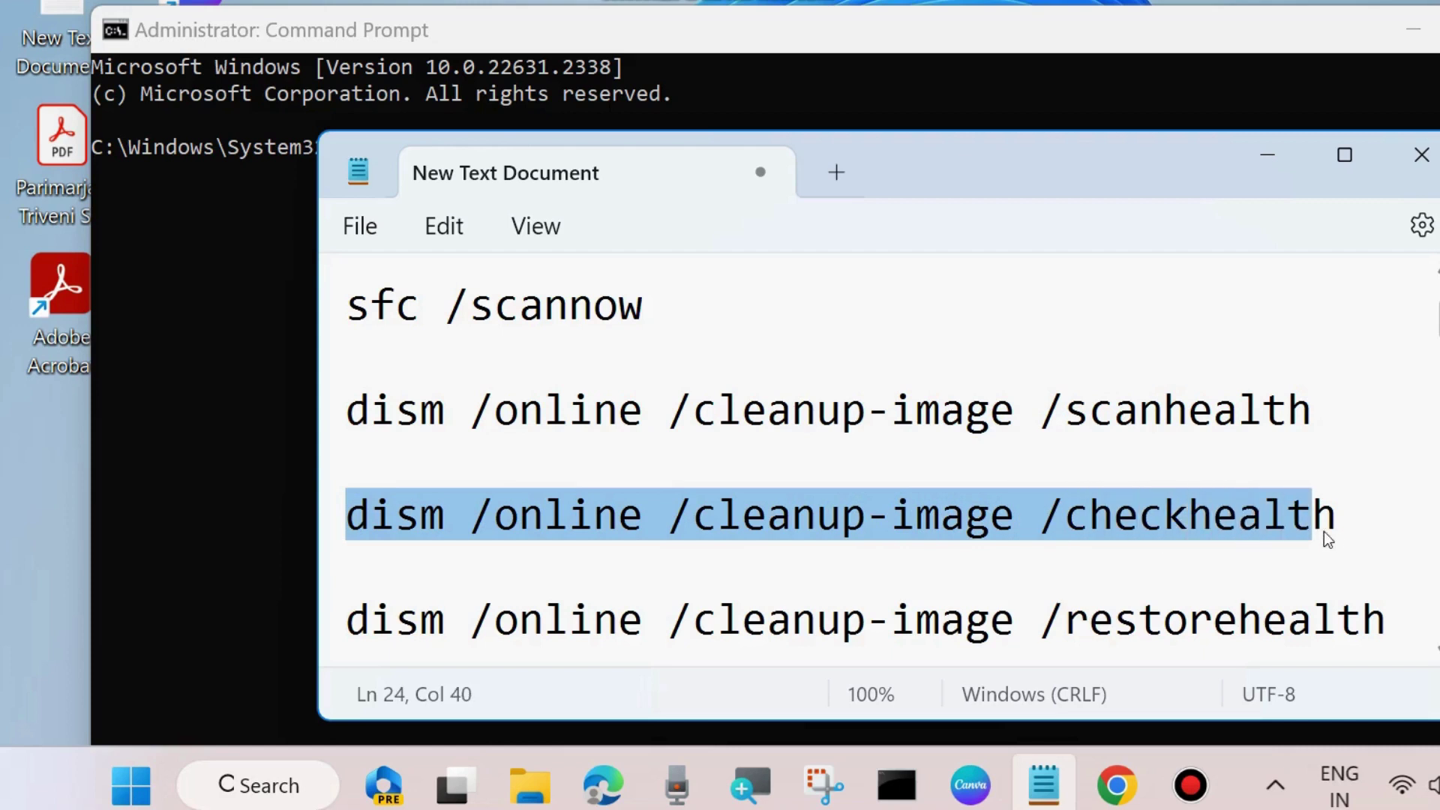
left_click_drag(351, 633, 1358, 645)
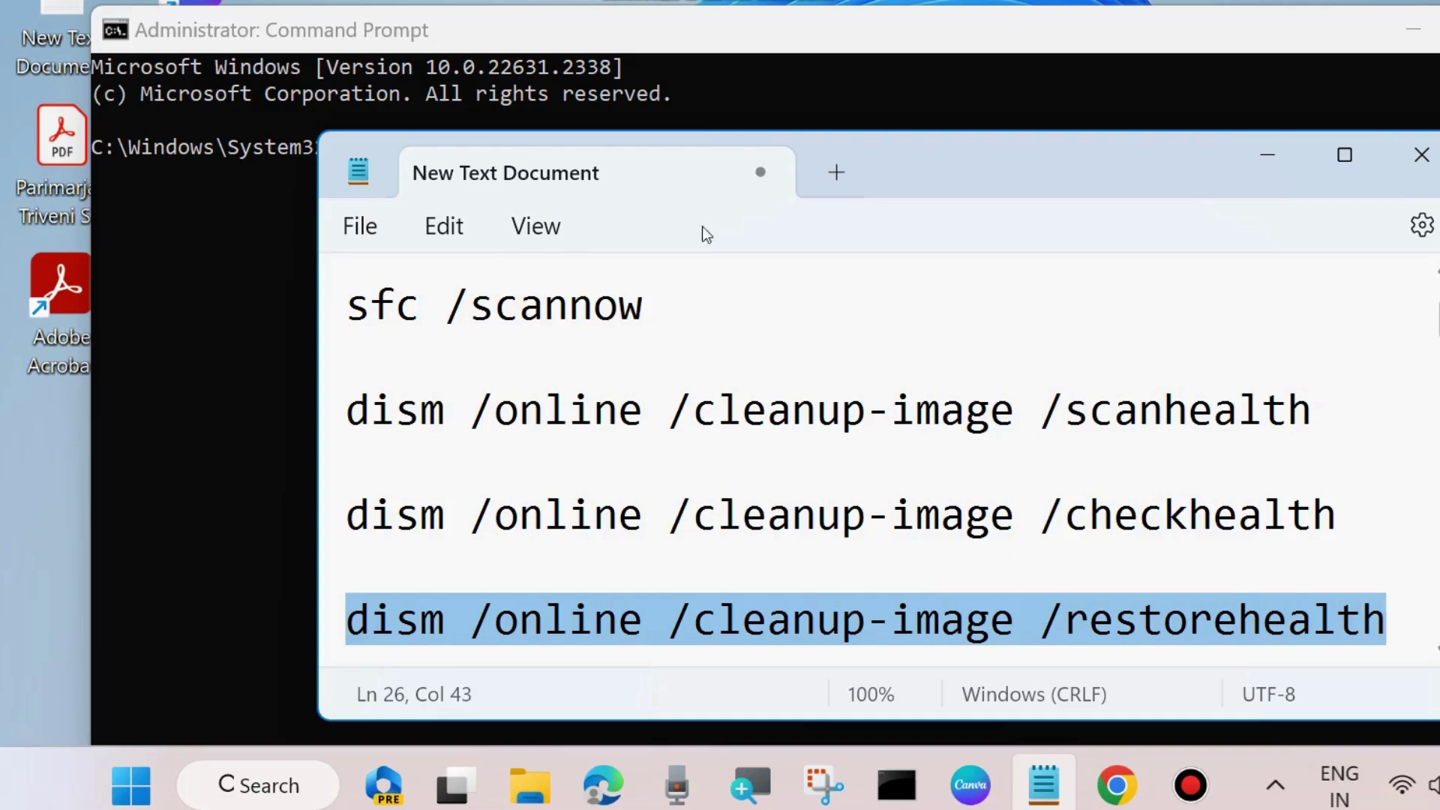
Step: Reposition the Notepad window, then minimize it
left_click_drag(964, 182, 992, 259)
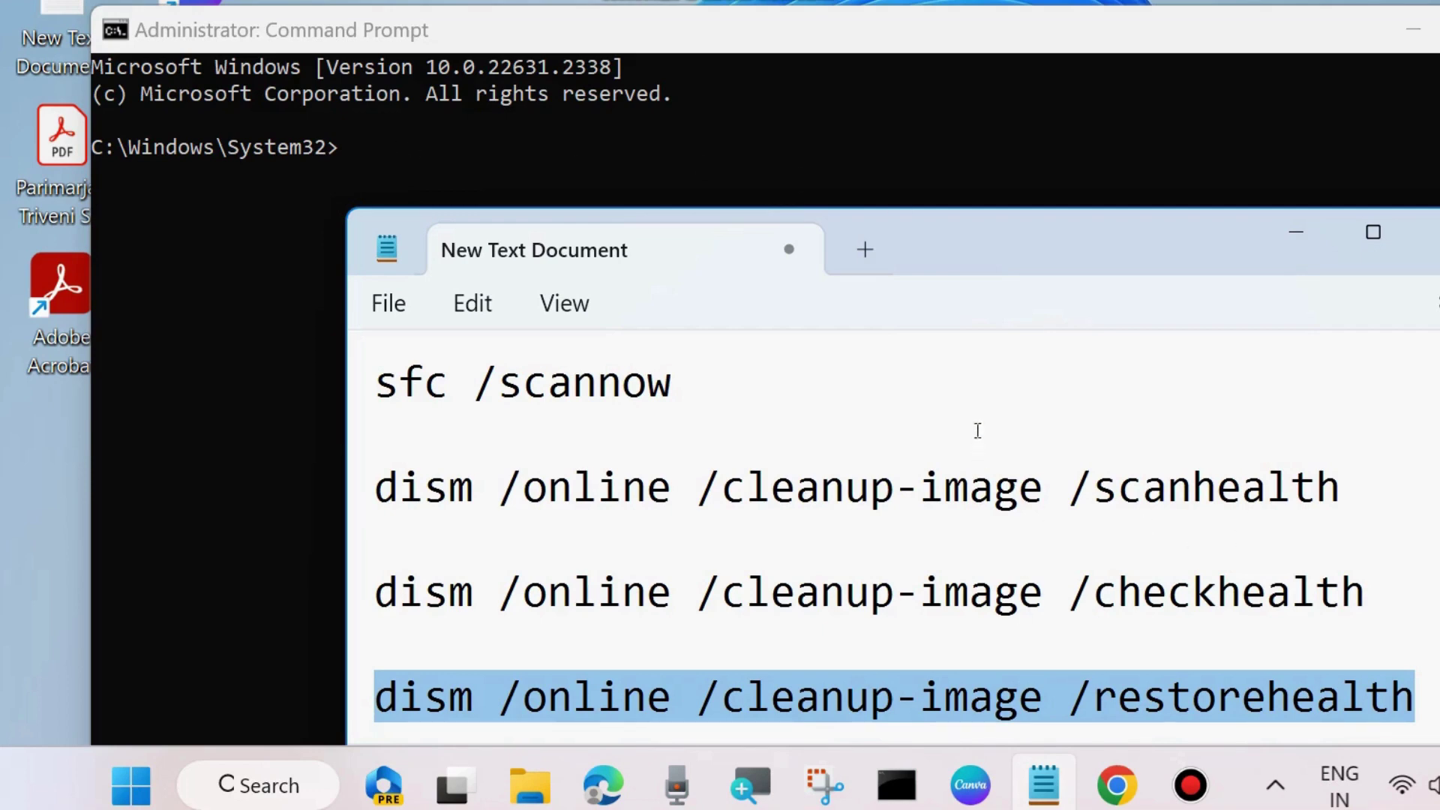
scroll(978, 420, "down", 1)
scroll(983, 330, "up", 1)
left_click_drag(982, 259, 986, 176)
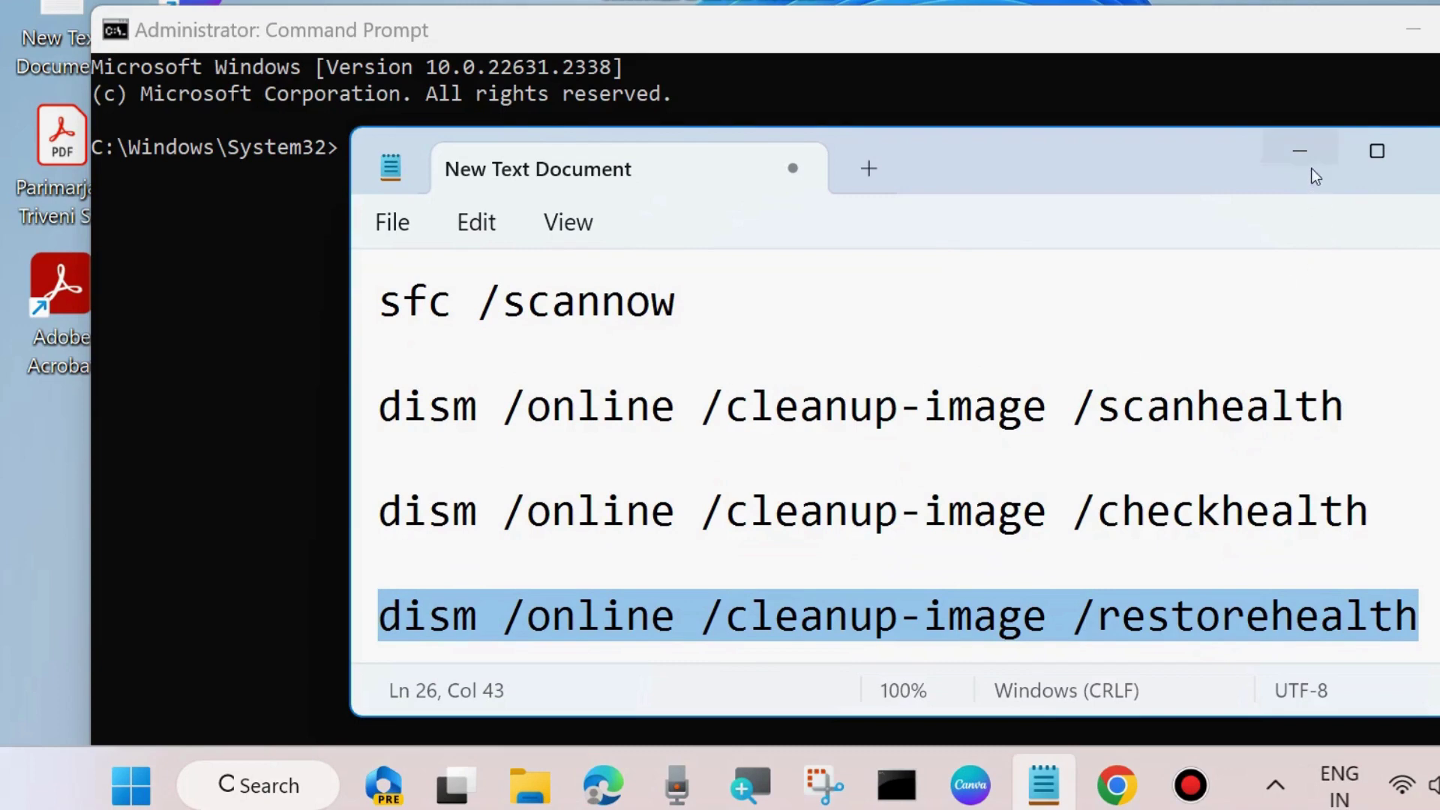
left_click(1299, 150)
Step: Minimize Command Prompt, refresh the desktop, and bring up the quick-access system menu
left_click(1413, 29)
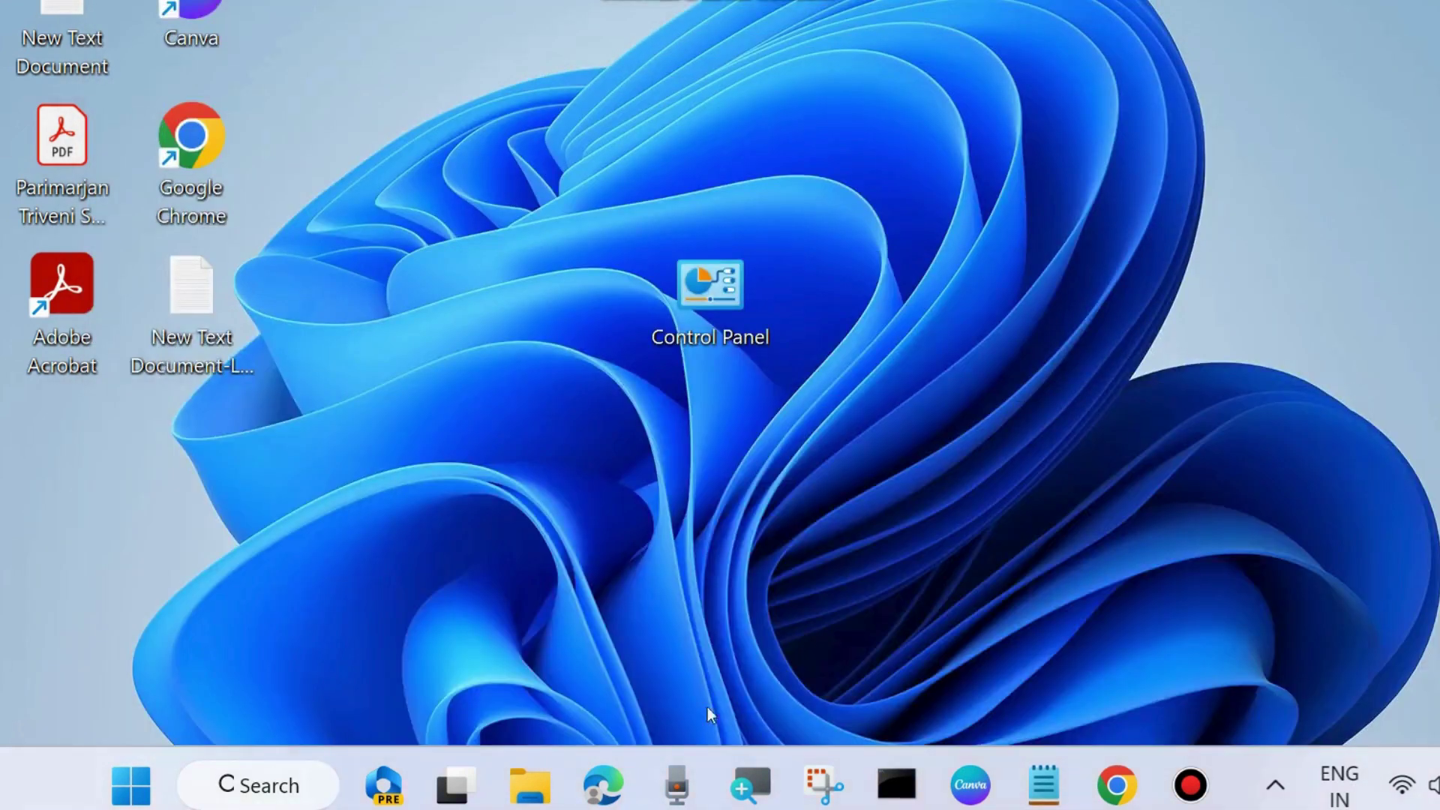
right_click(672, 693)
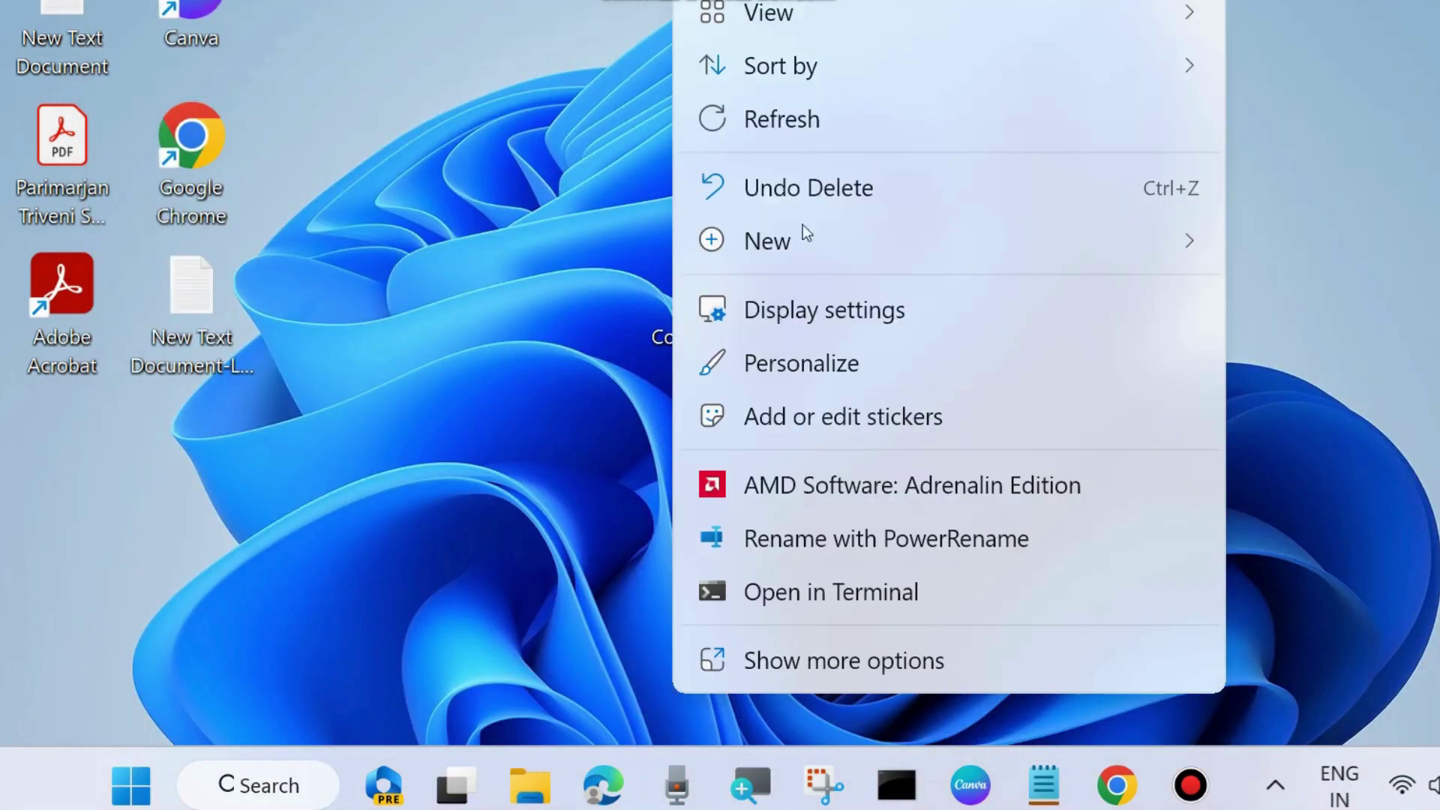
left_click(803, 105)
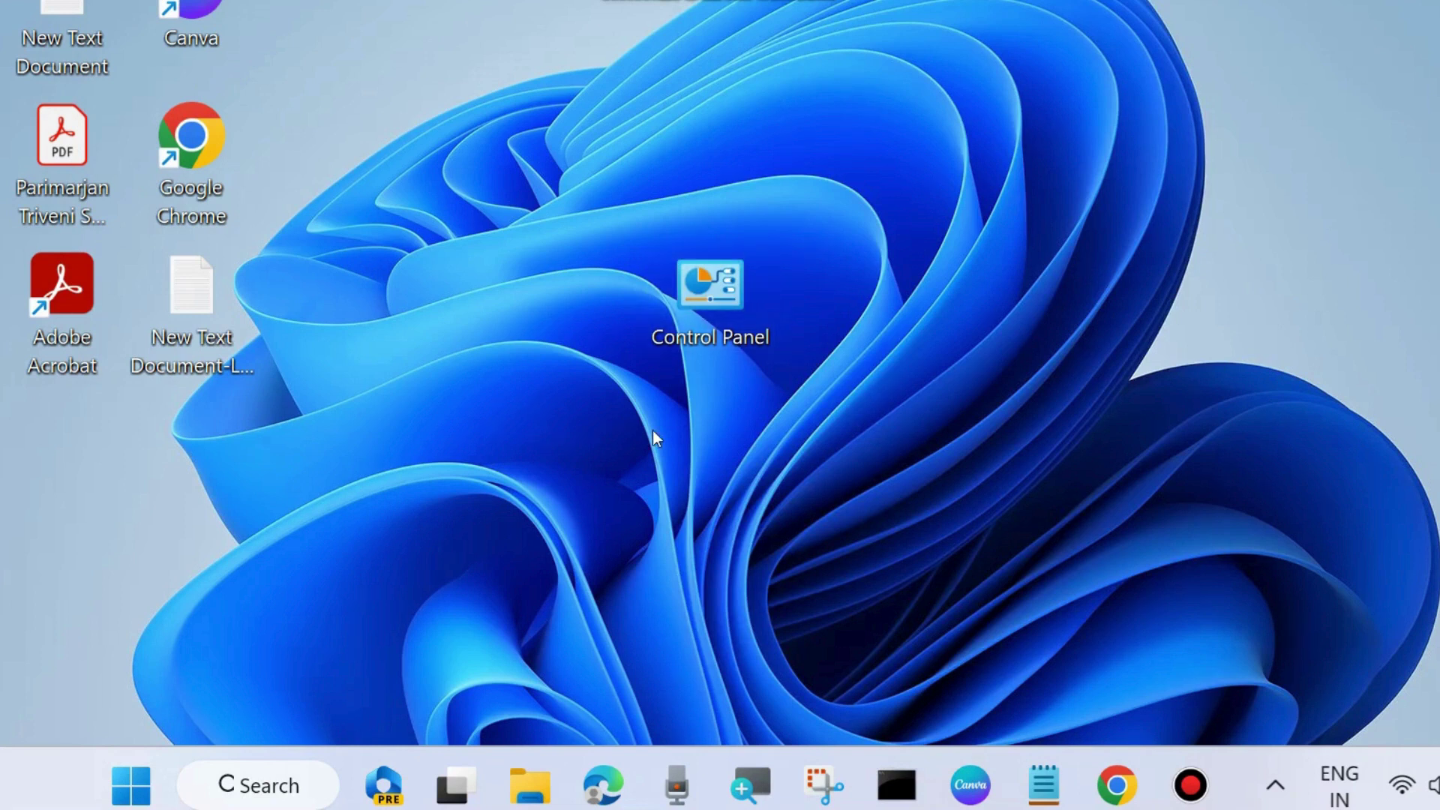
right_click(124, 791)
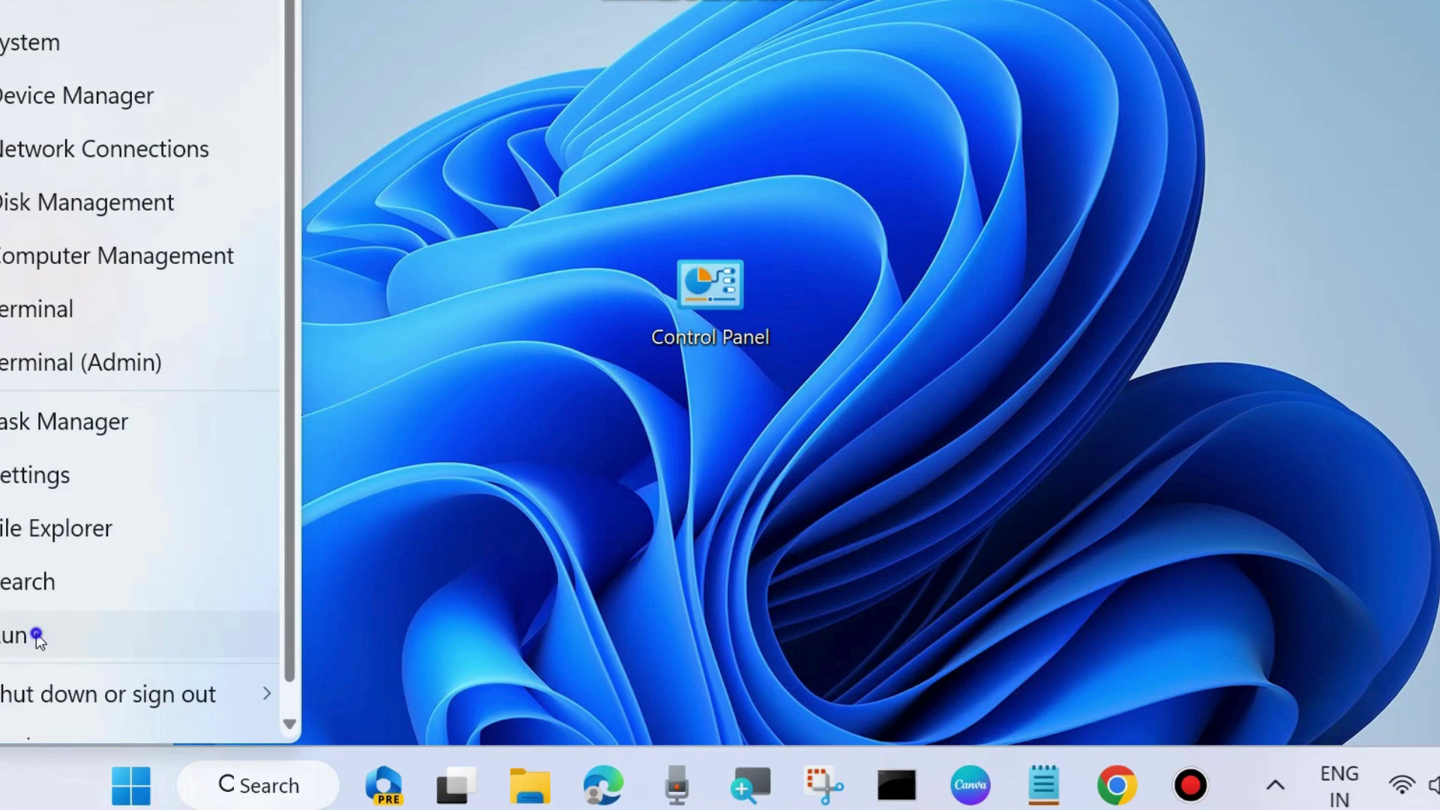
Step: Run wsreset.exe from the Run dialog to reset the Store, then close Microsoft Store
left_click(36, 634)
left_click_drag(183, 375, 696, 201)
type("ws")
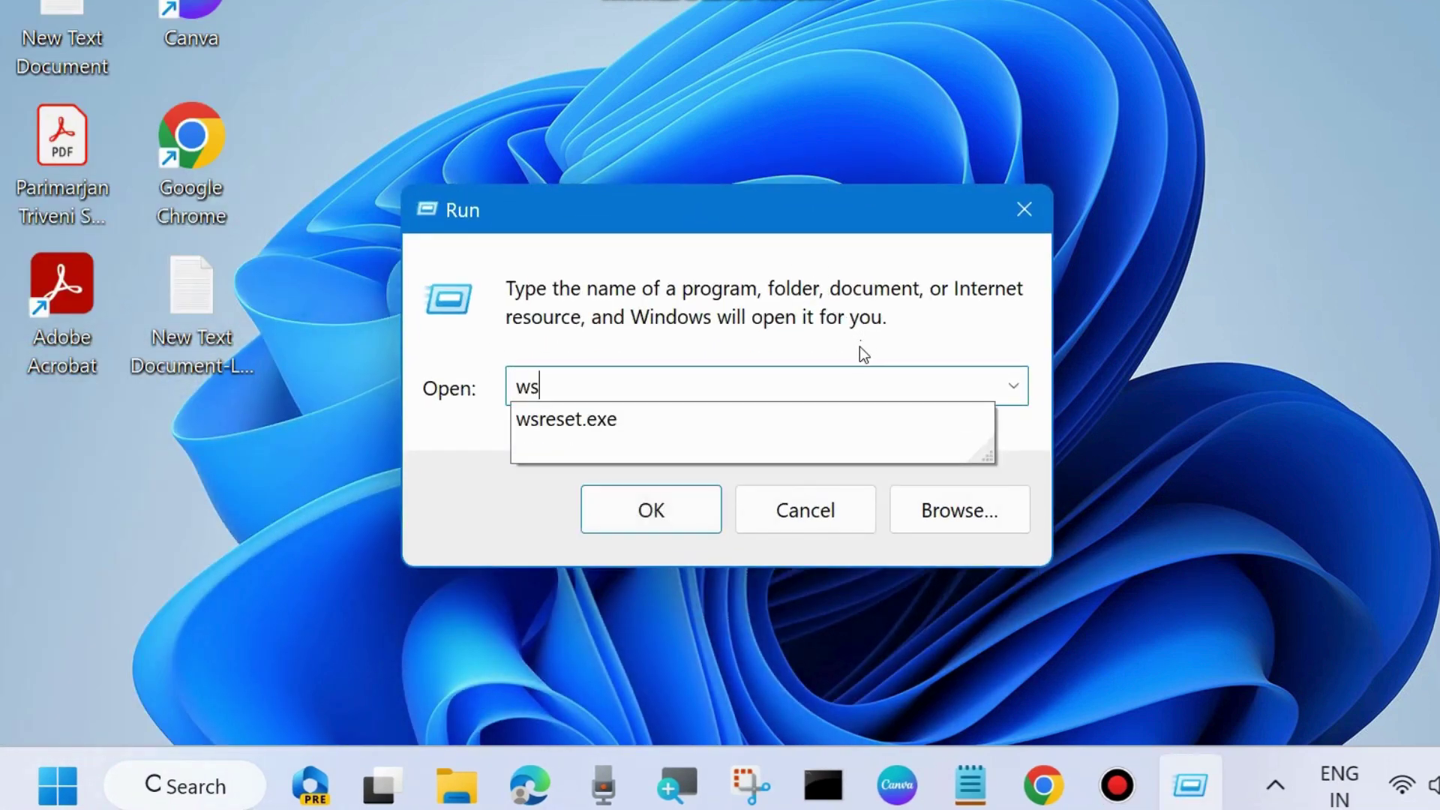
left_click(580, 424)
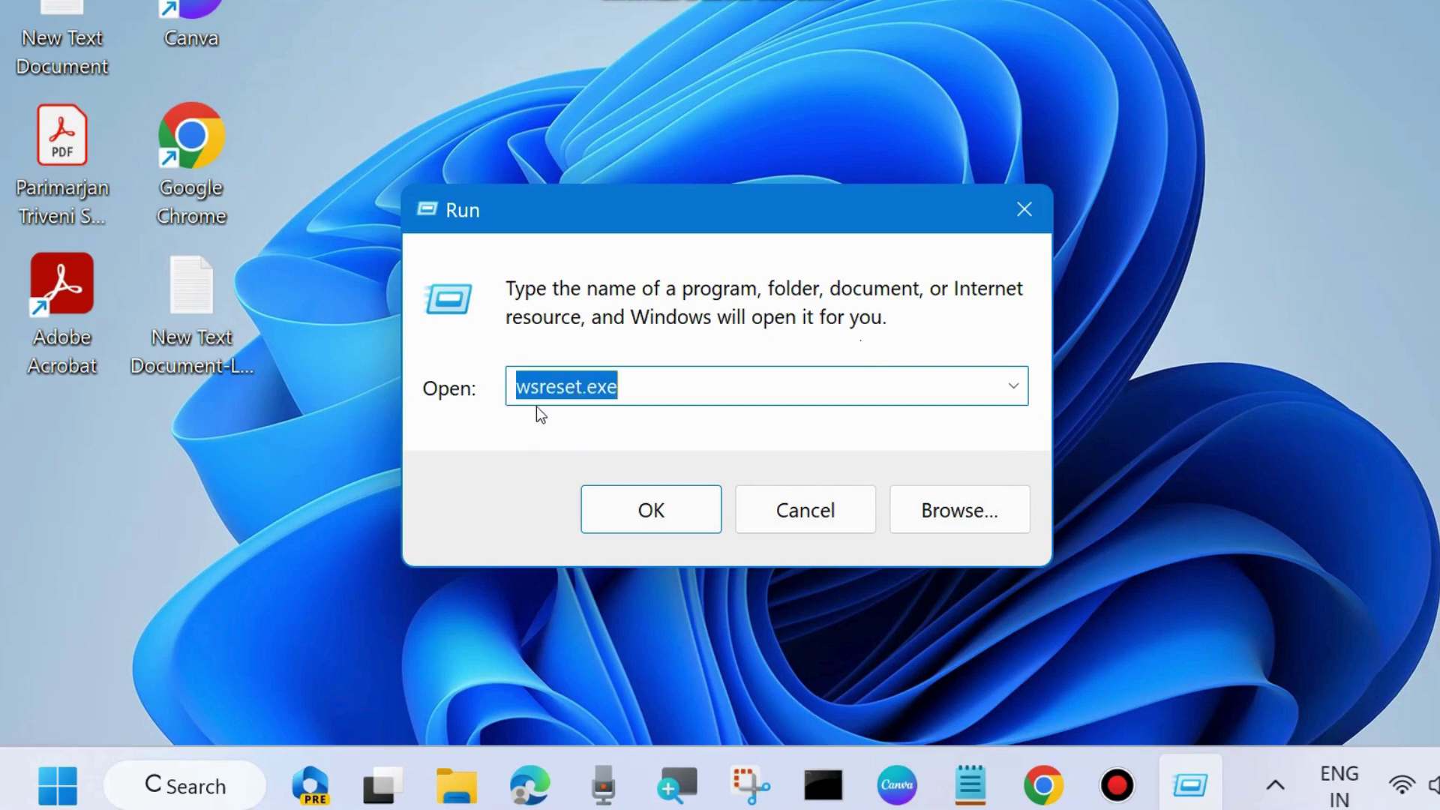
left_click(650, 389)
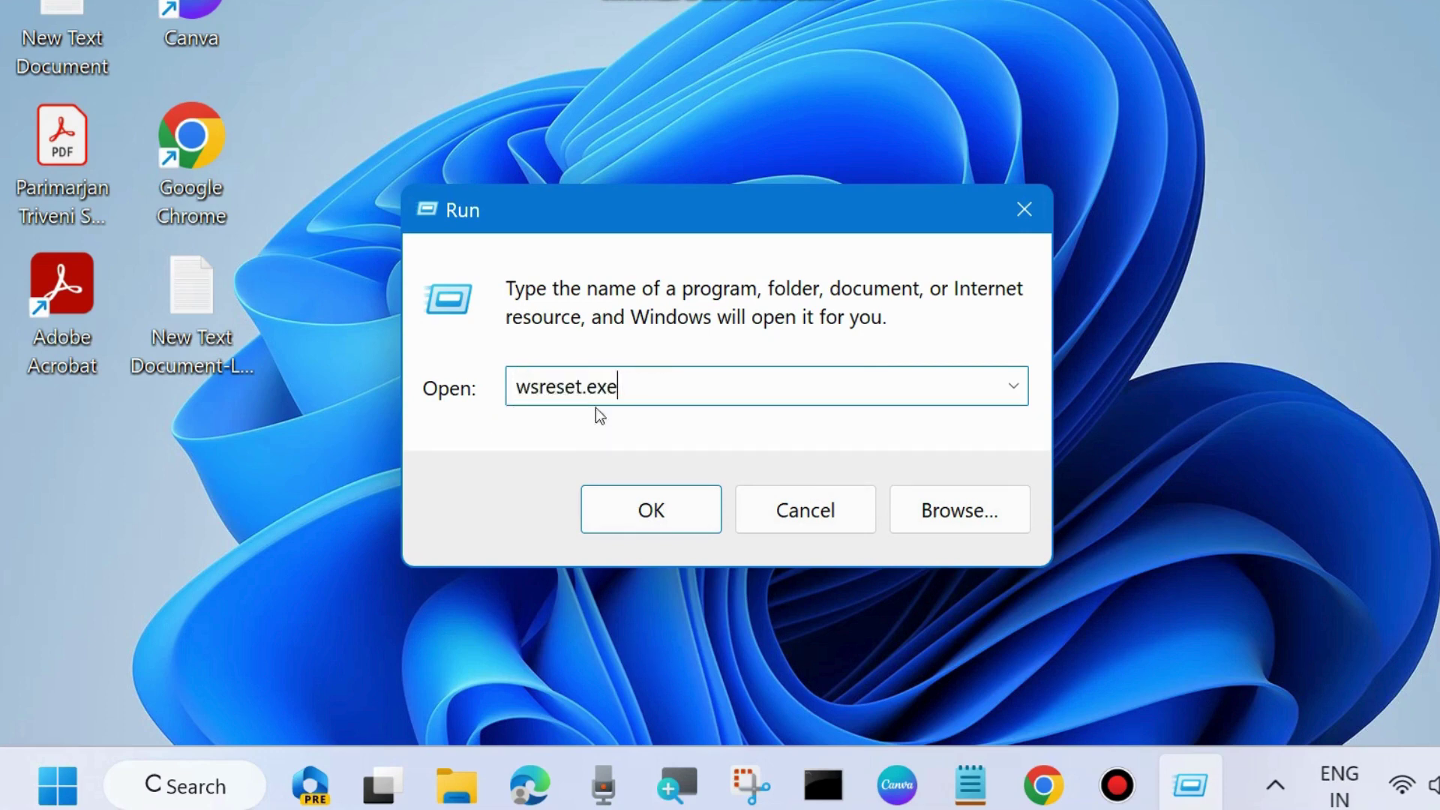
left_click(655, 510)
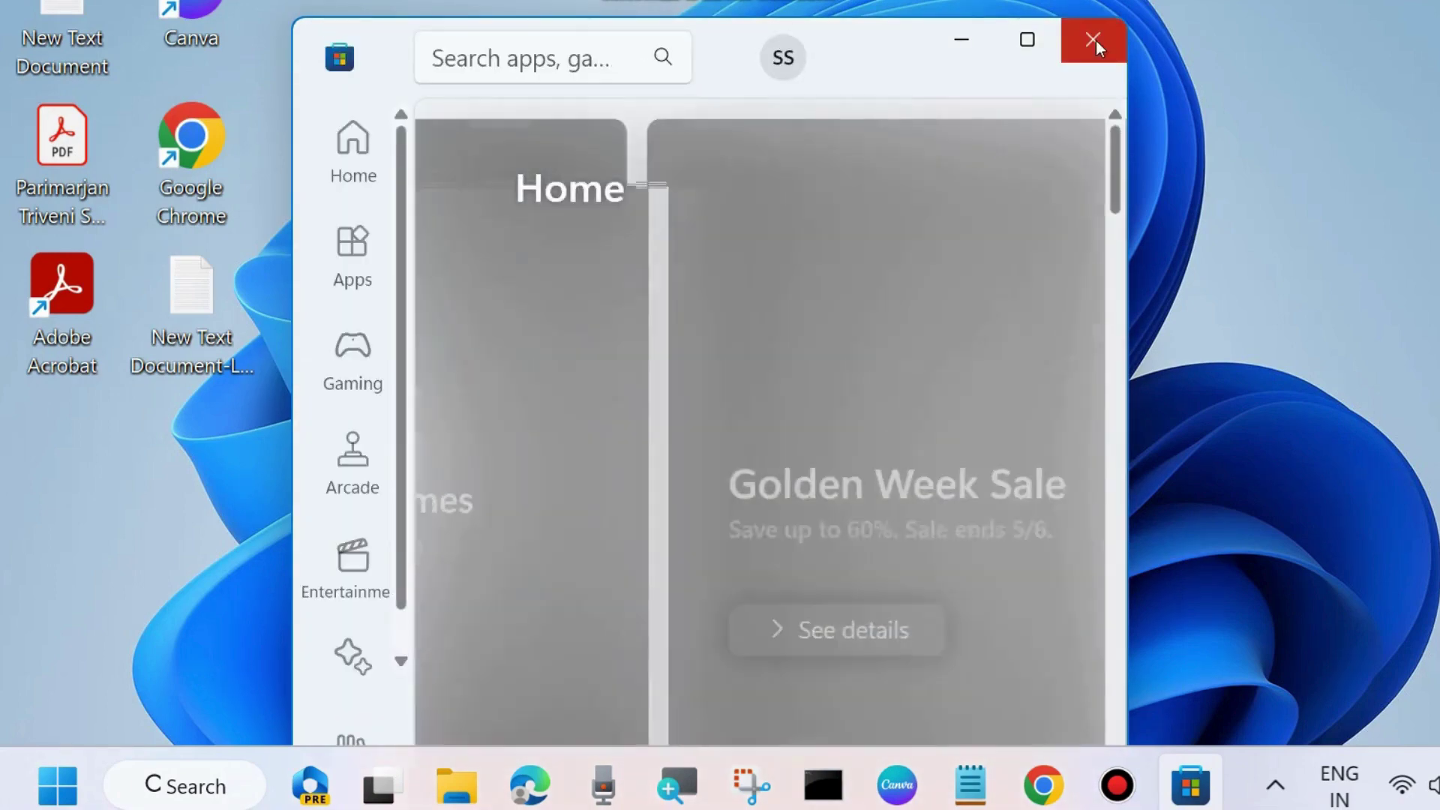
left_click(1095, 42)
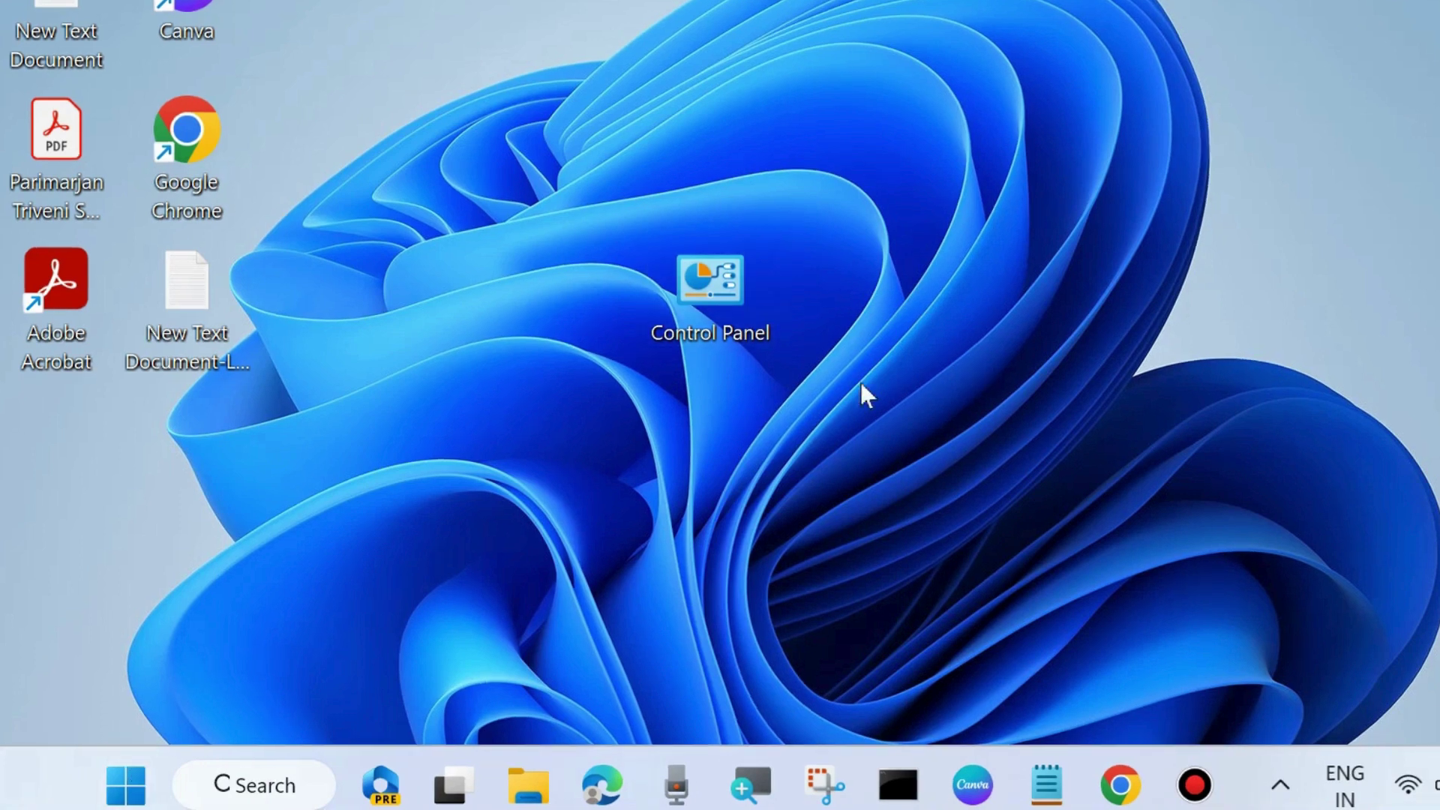
Step: Launch appwiz.cpl from the Run dialog and bring Programs and Features into view
right_click(126, 785)
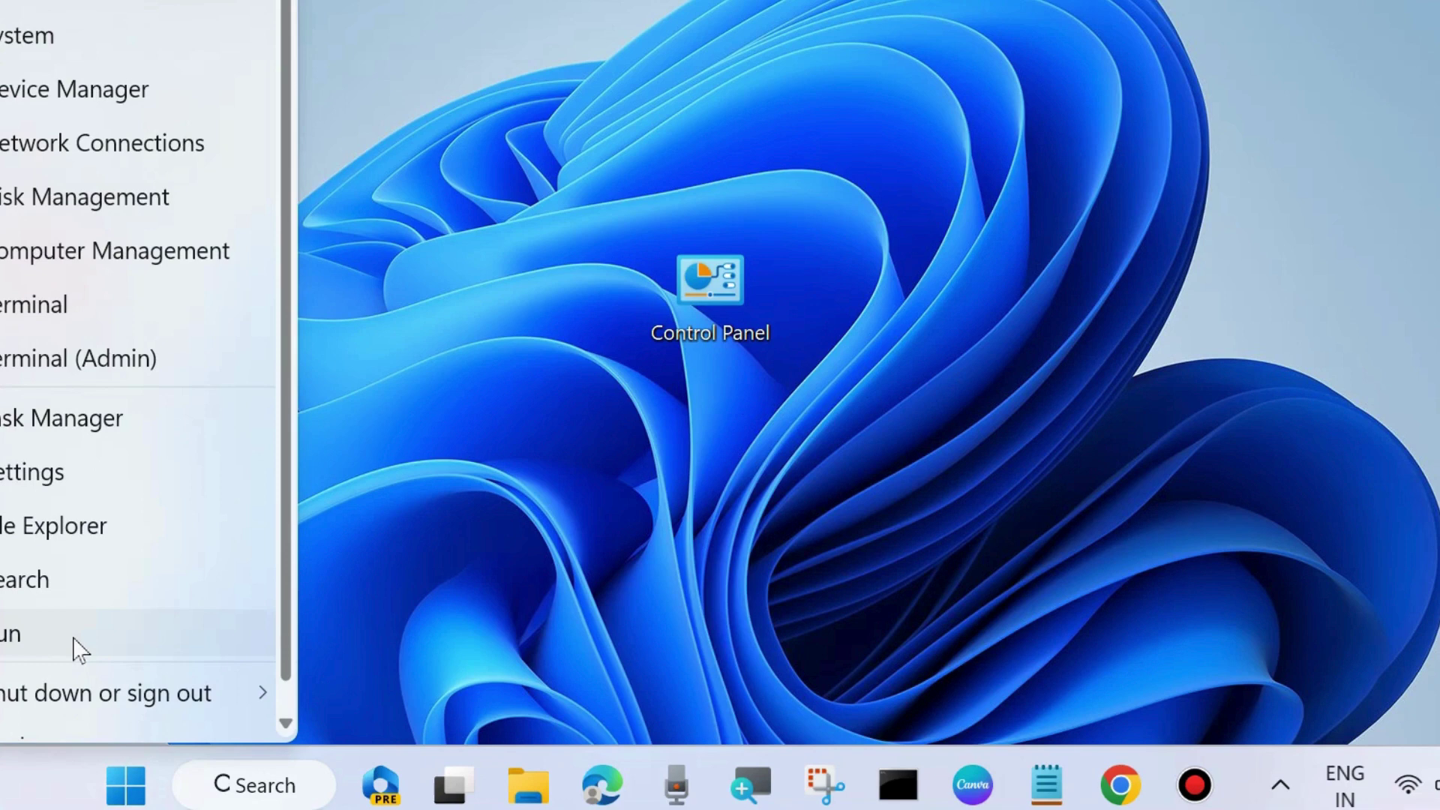
left_click(75, 636)
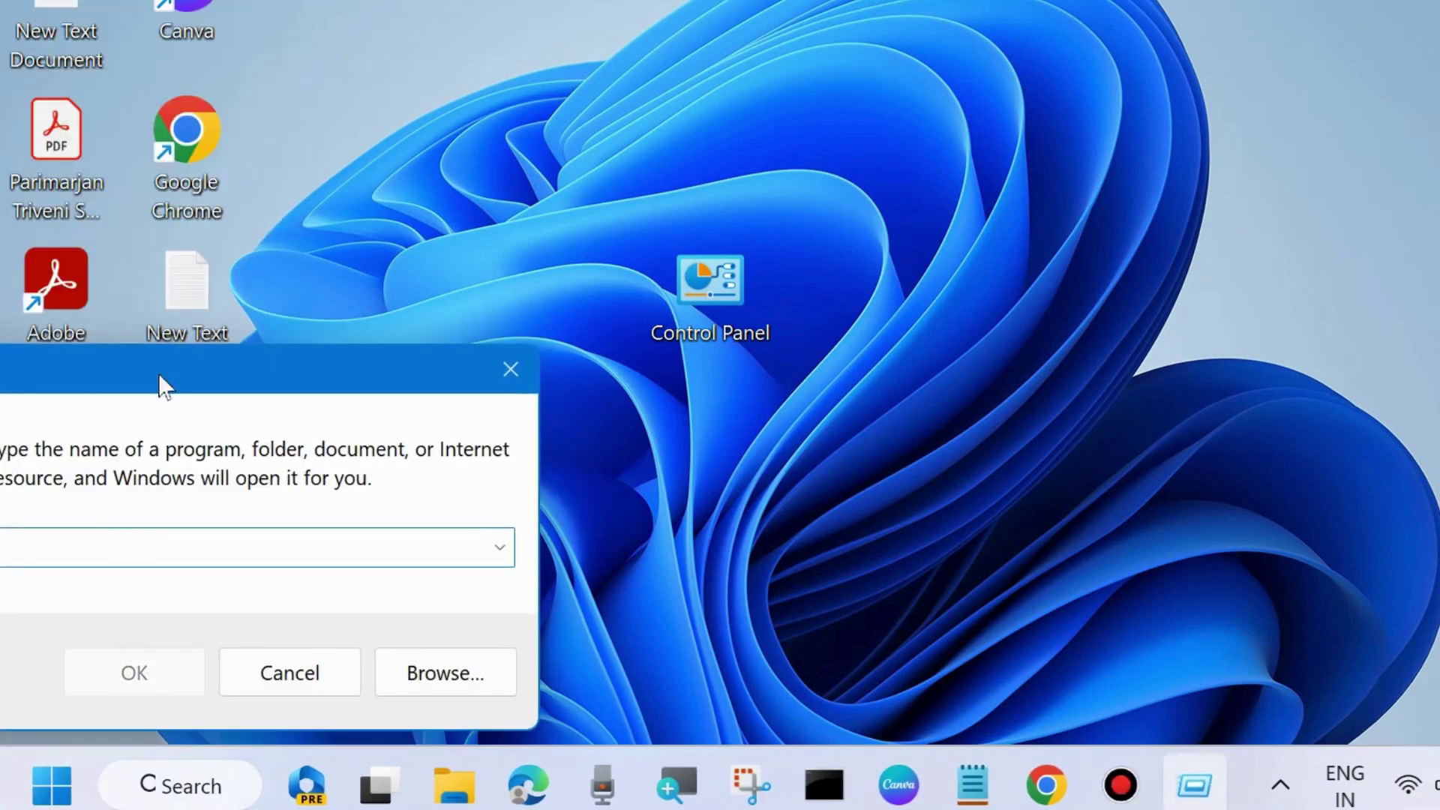
left_click_drag(398, 370, 640, 214)
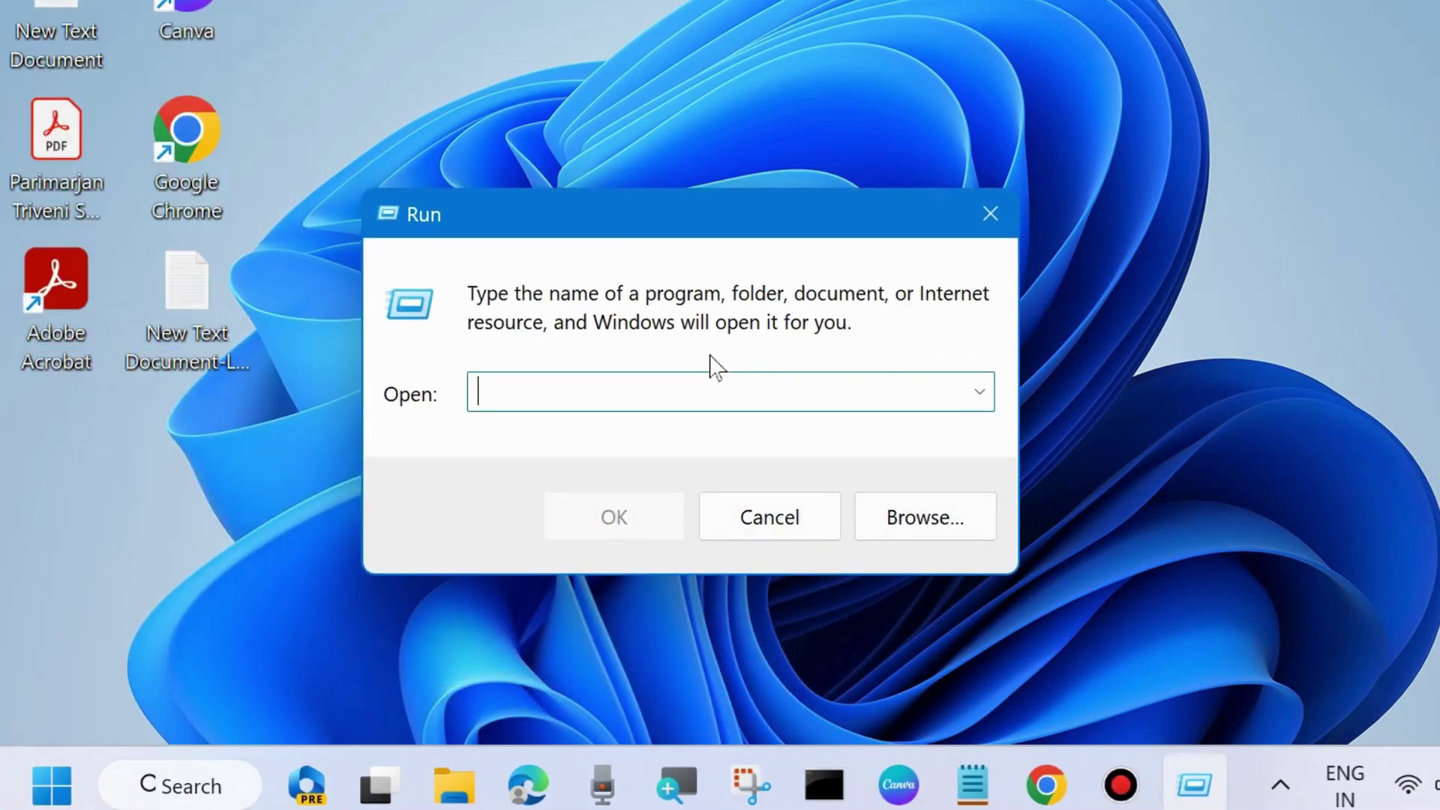
type("app")
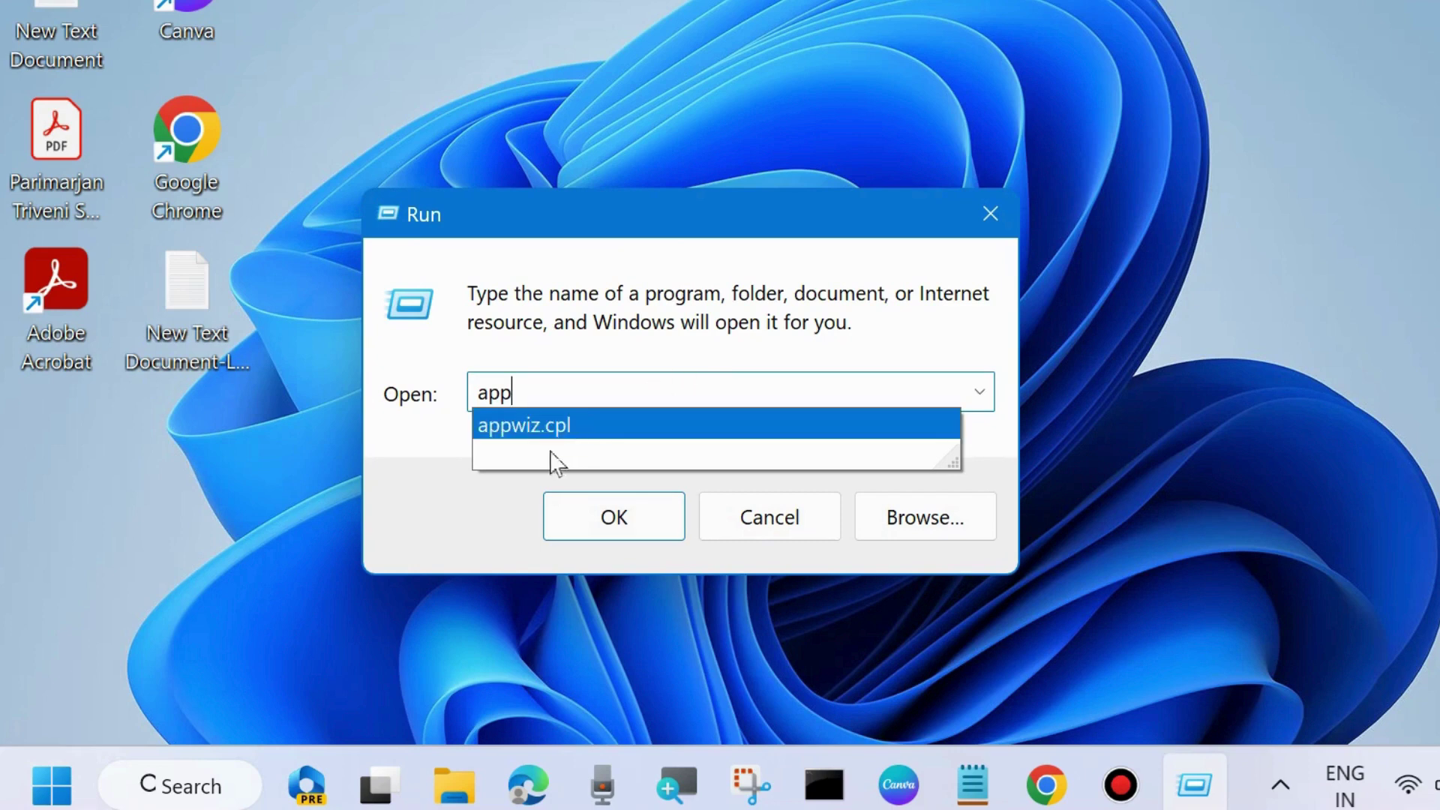
left_click(541, 426)
left_click(592, 393)
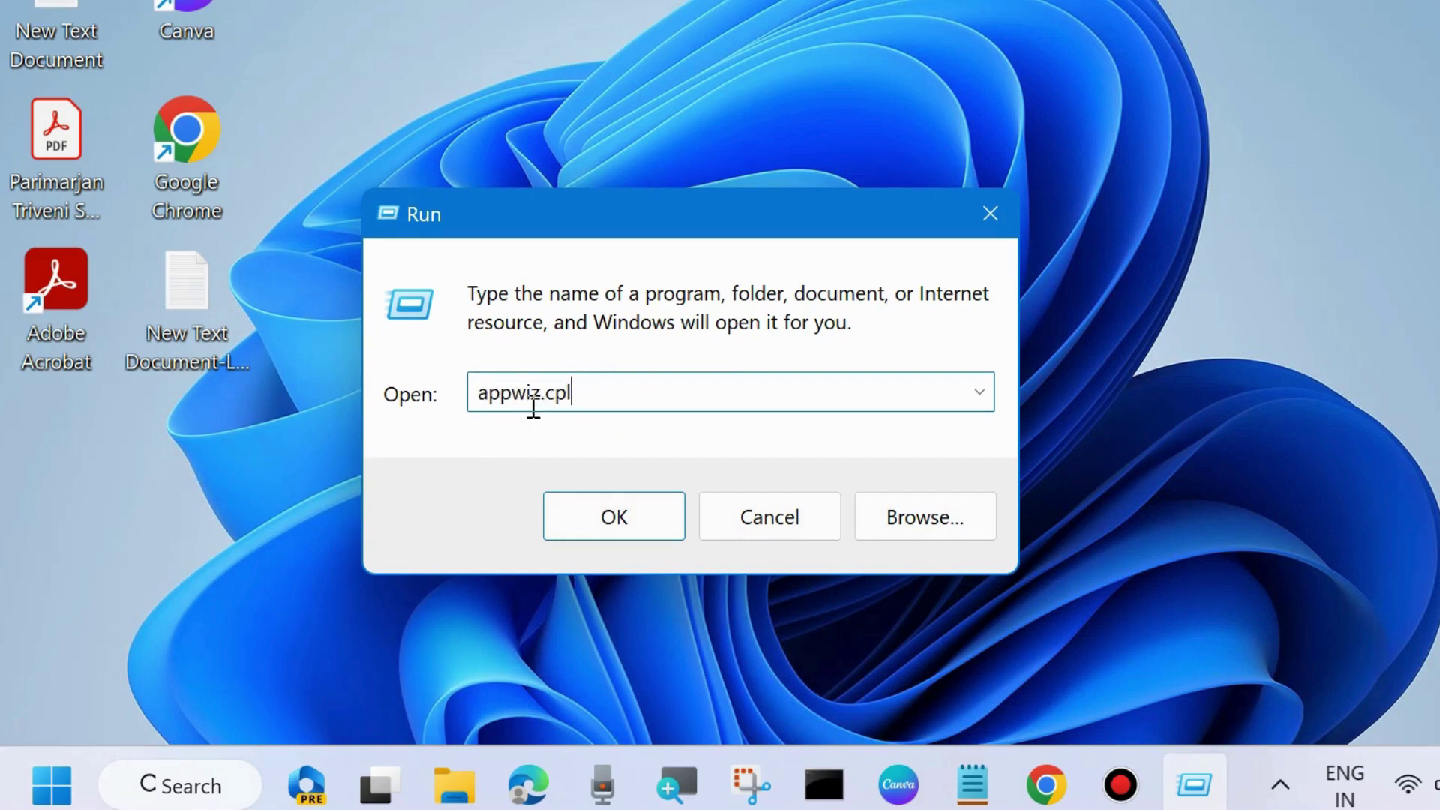
left_click(620, 520)
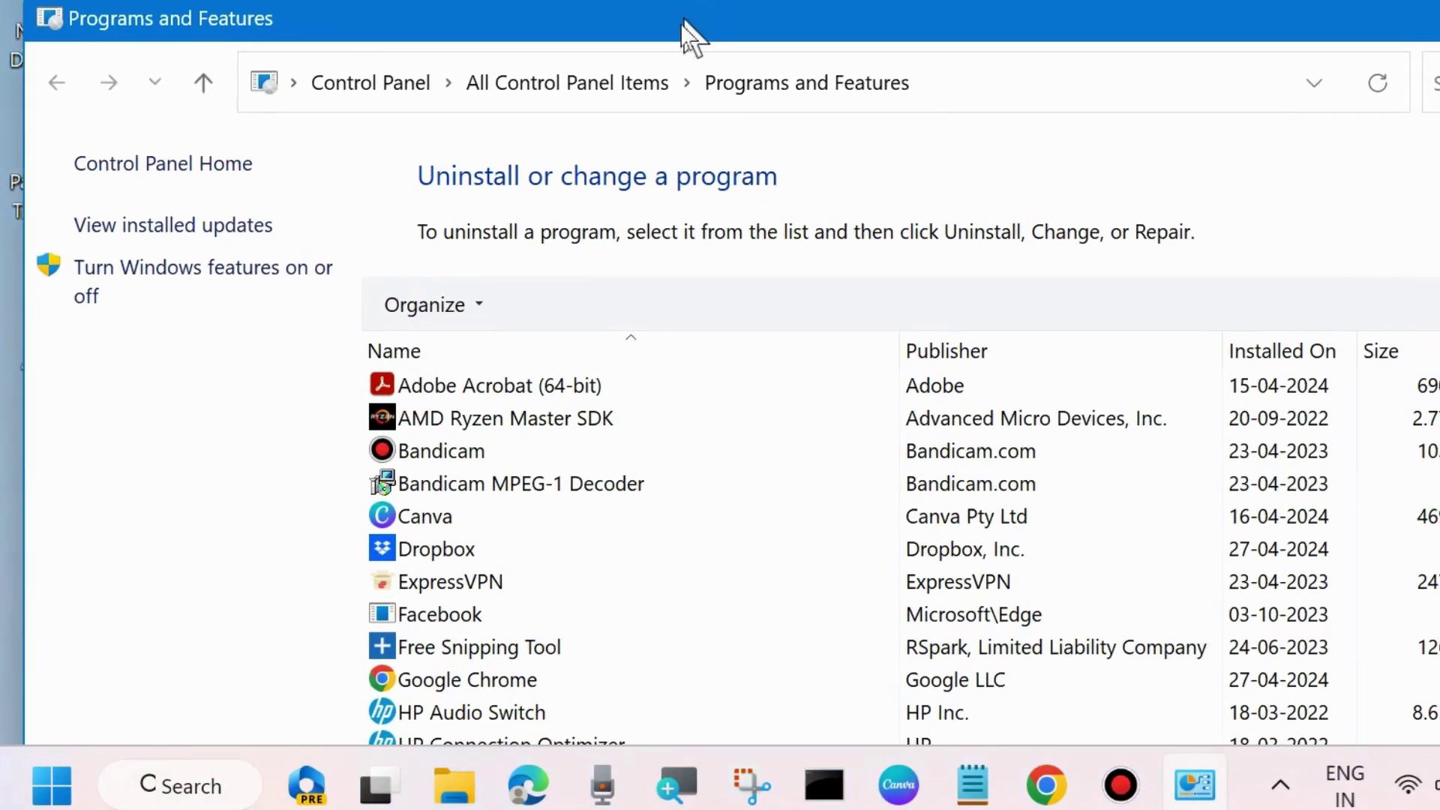
left_click_drag(682, 28, 678, 42)
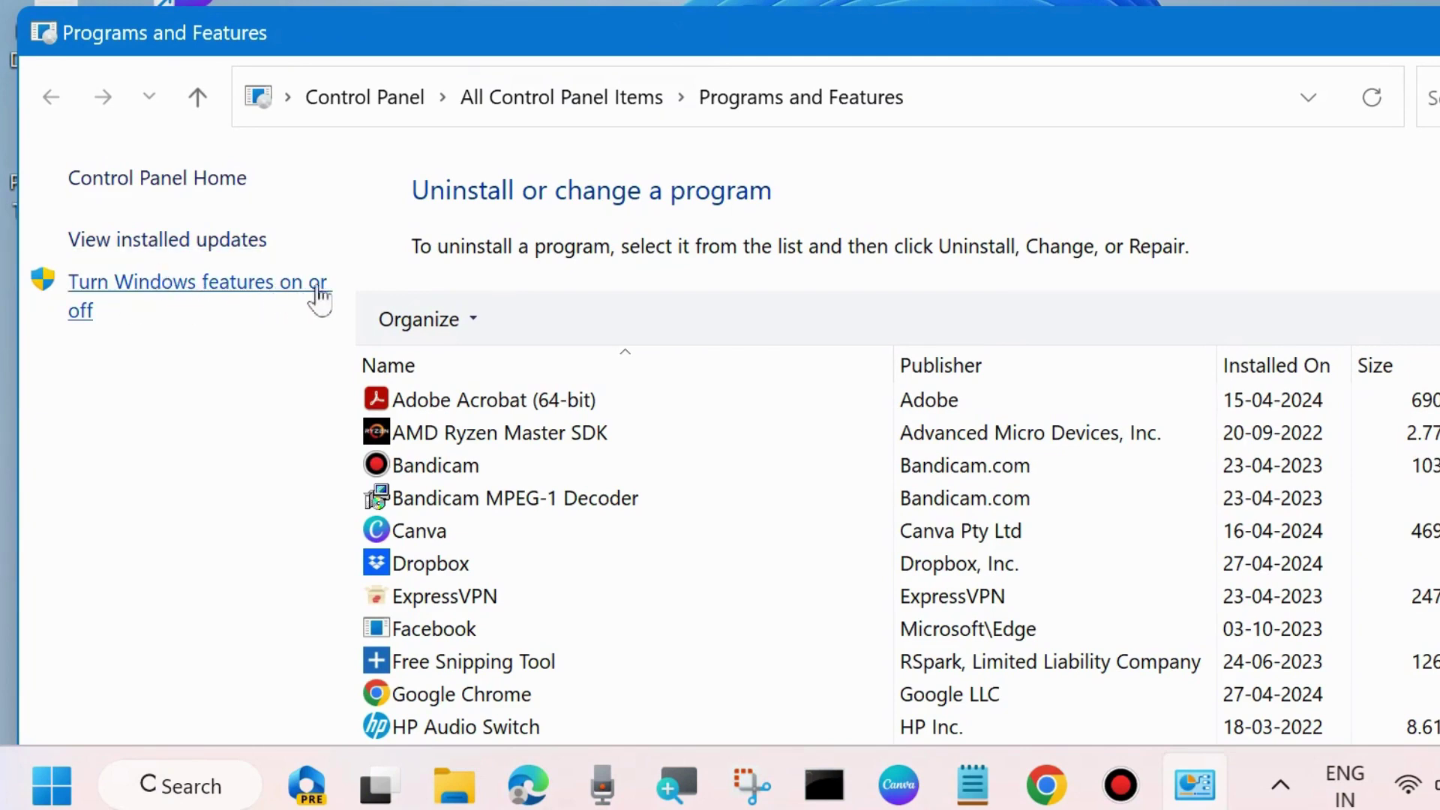
Step: In Windows Features, tick .NET Framework 3.5 and .NET Framework 4.8 Advanced Services and confirm
left_click(192, 289)
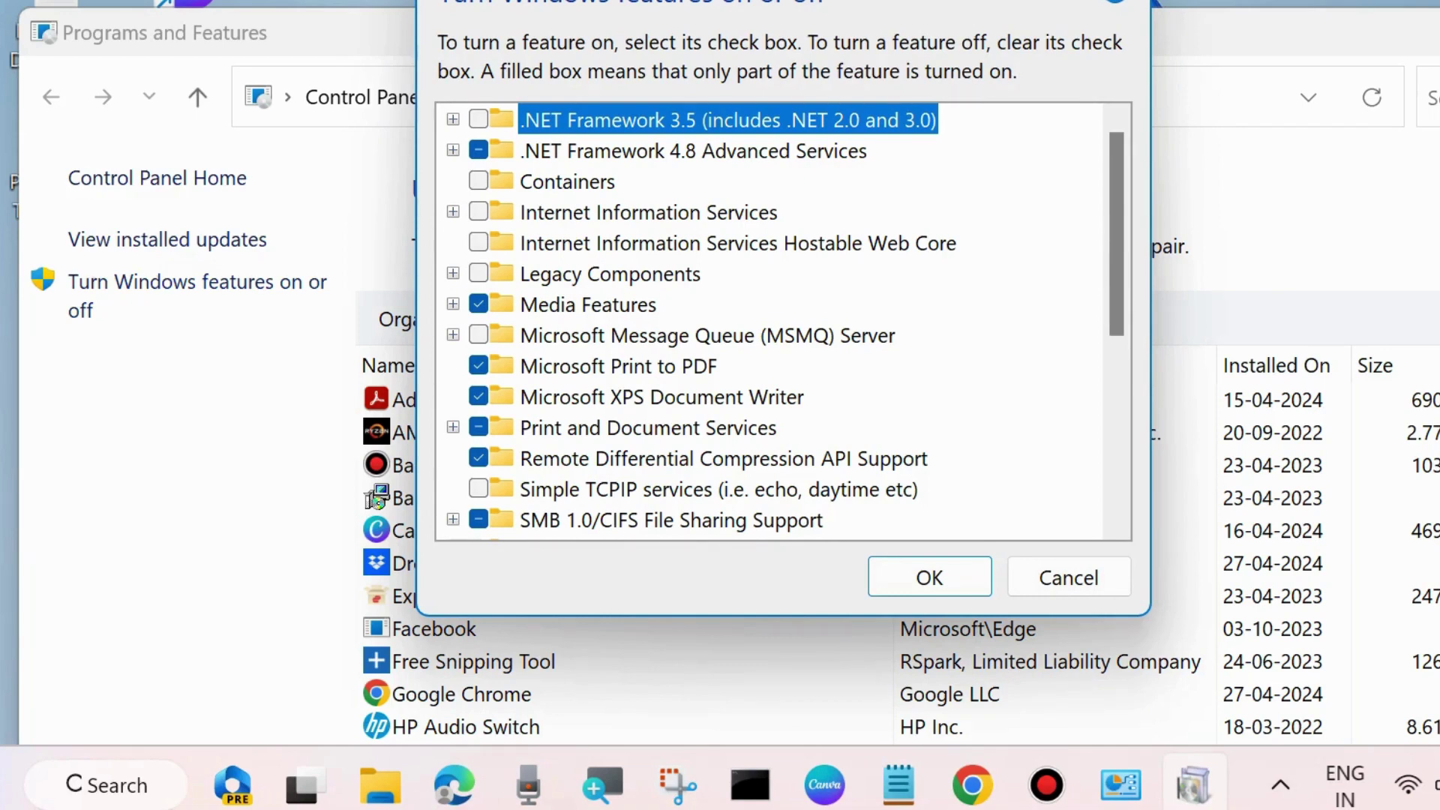
left_click_drag(737, 1, 733, 58)
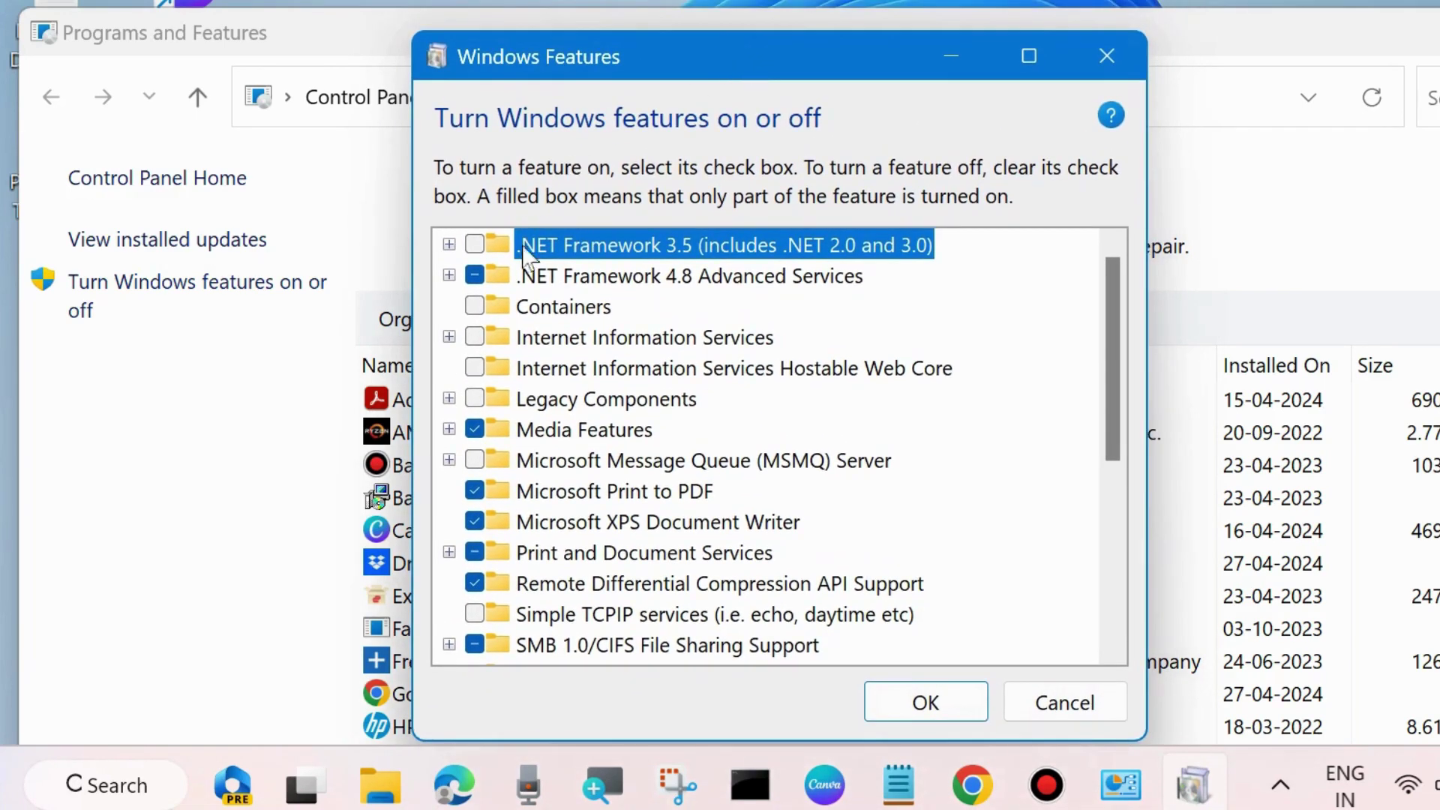
left_click(473, 277)
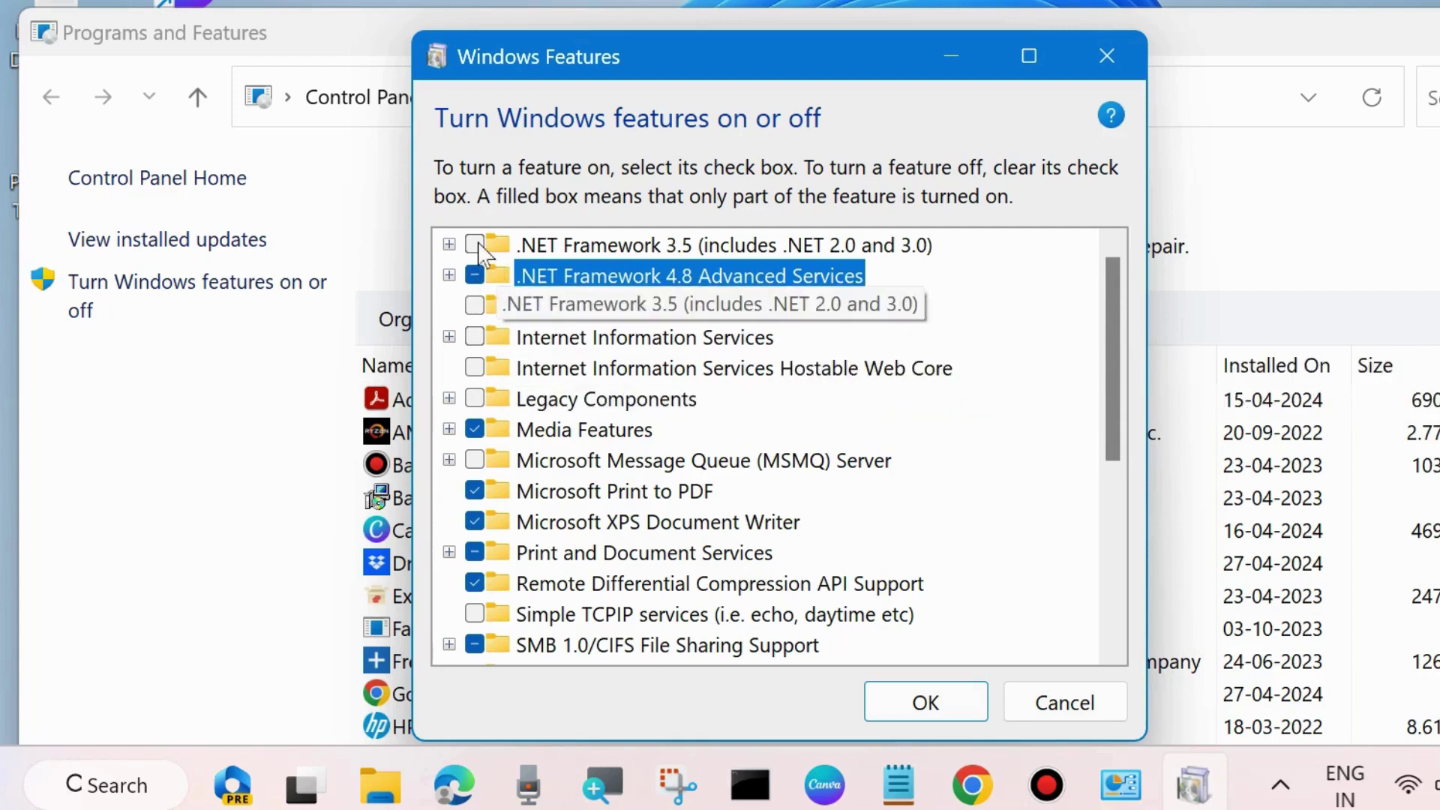
left_click(475, 246)
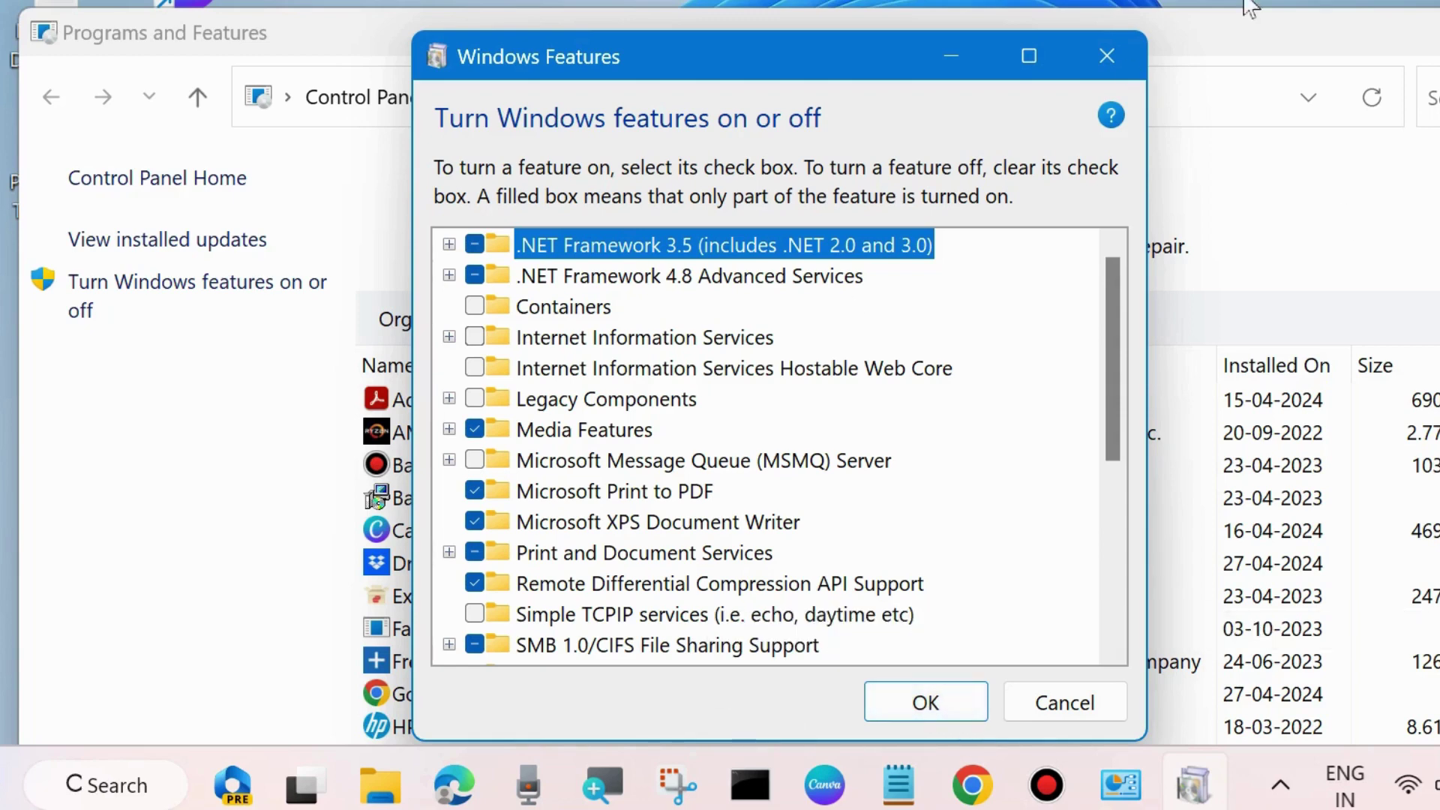
left_click(1107, 55)
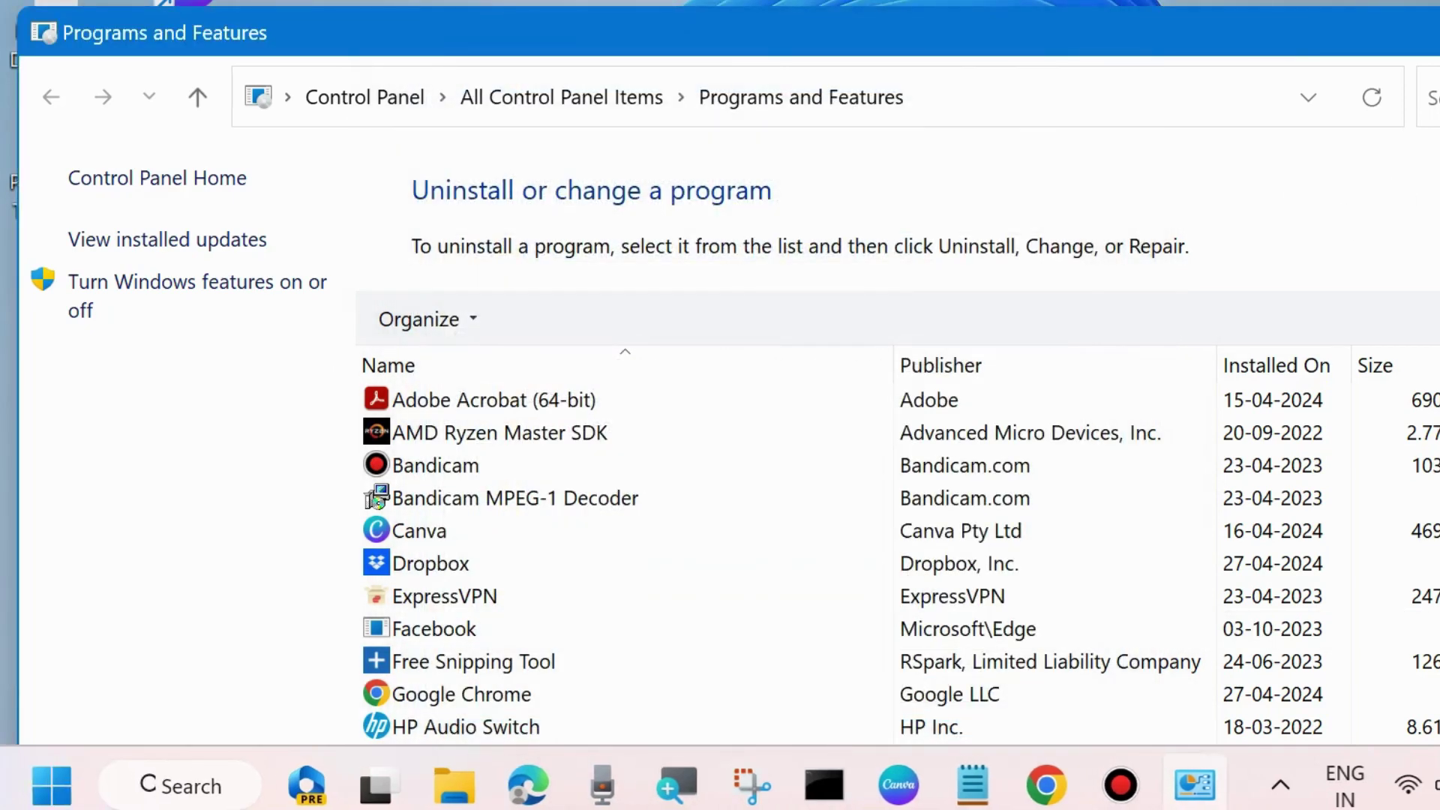
Step: Close Programs and Features and refresh the desktop
key("alt+F4")
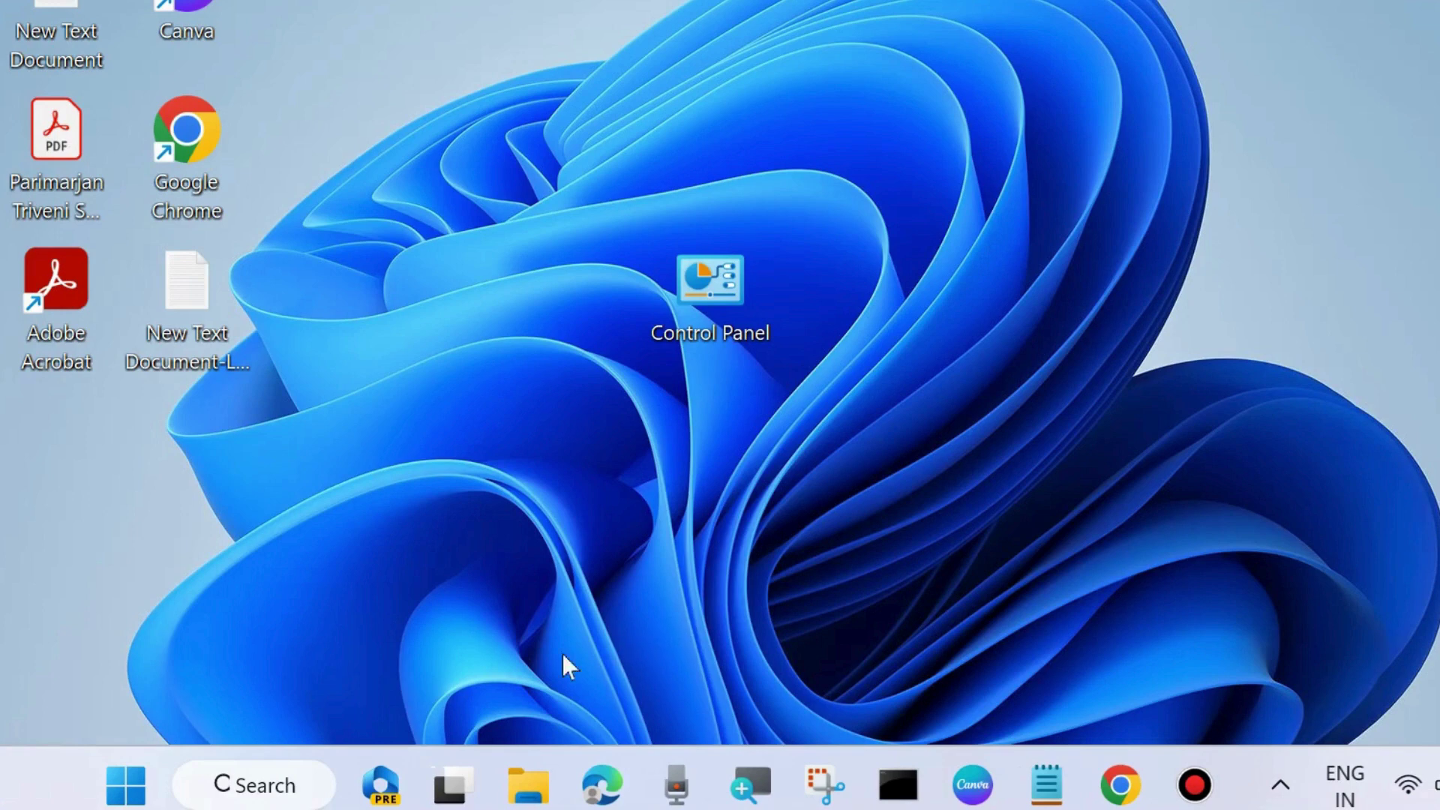
right_click(626, 648)
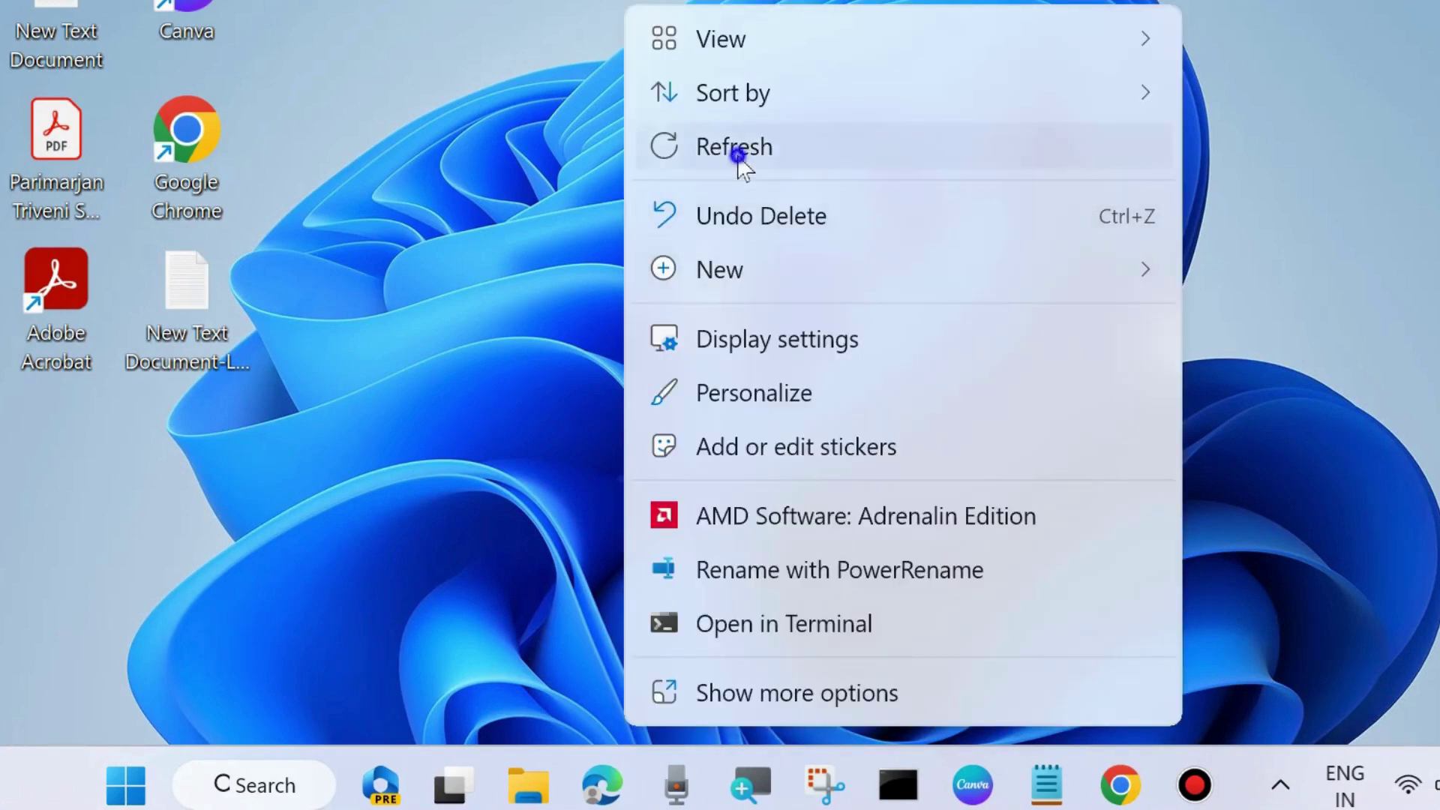
left_click(737, 149)
Step: Open the Run dialog and enter rstrui in the Open box
right_click(125, 784)
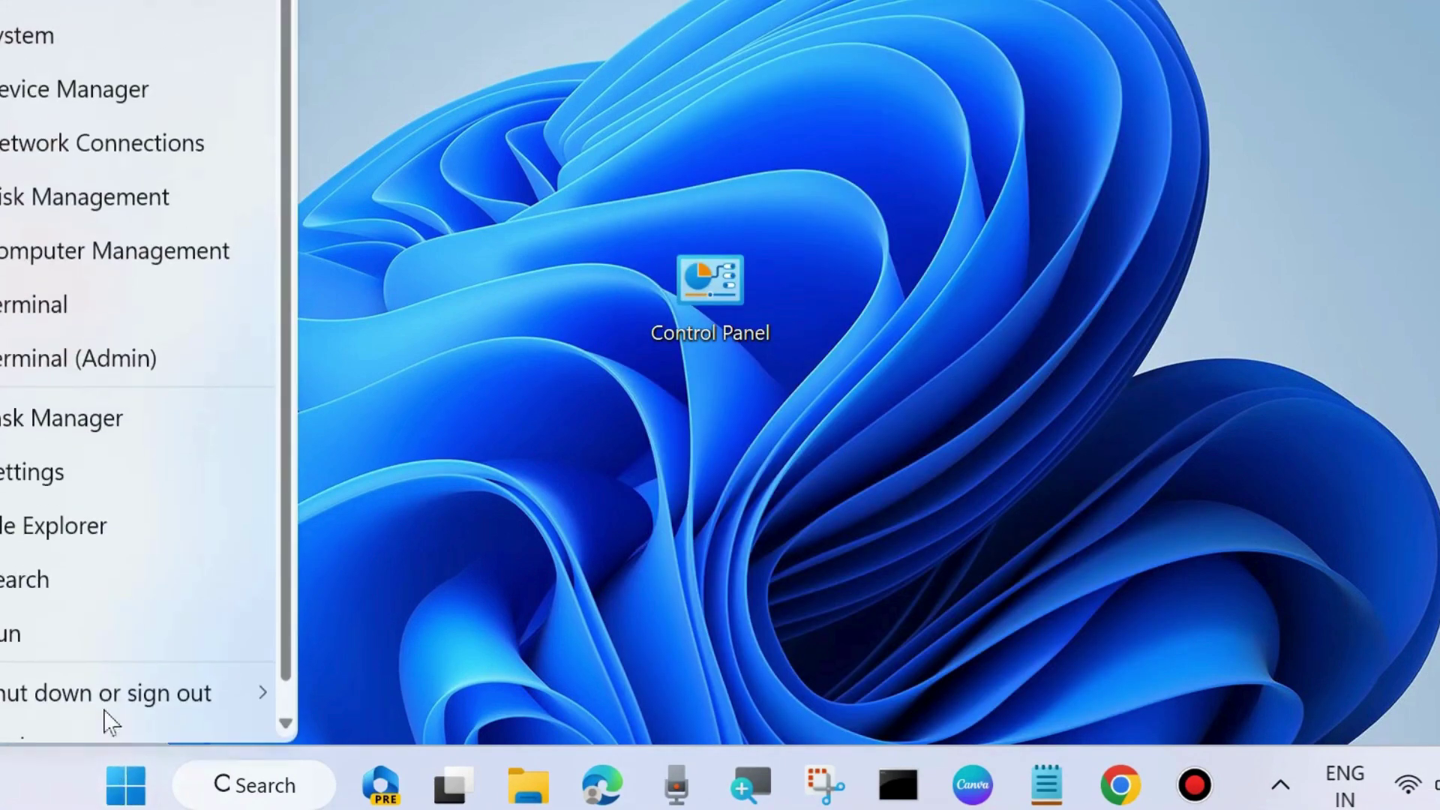
left_click(85, 641)
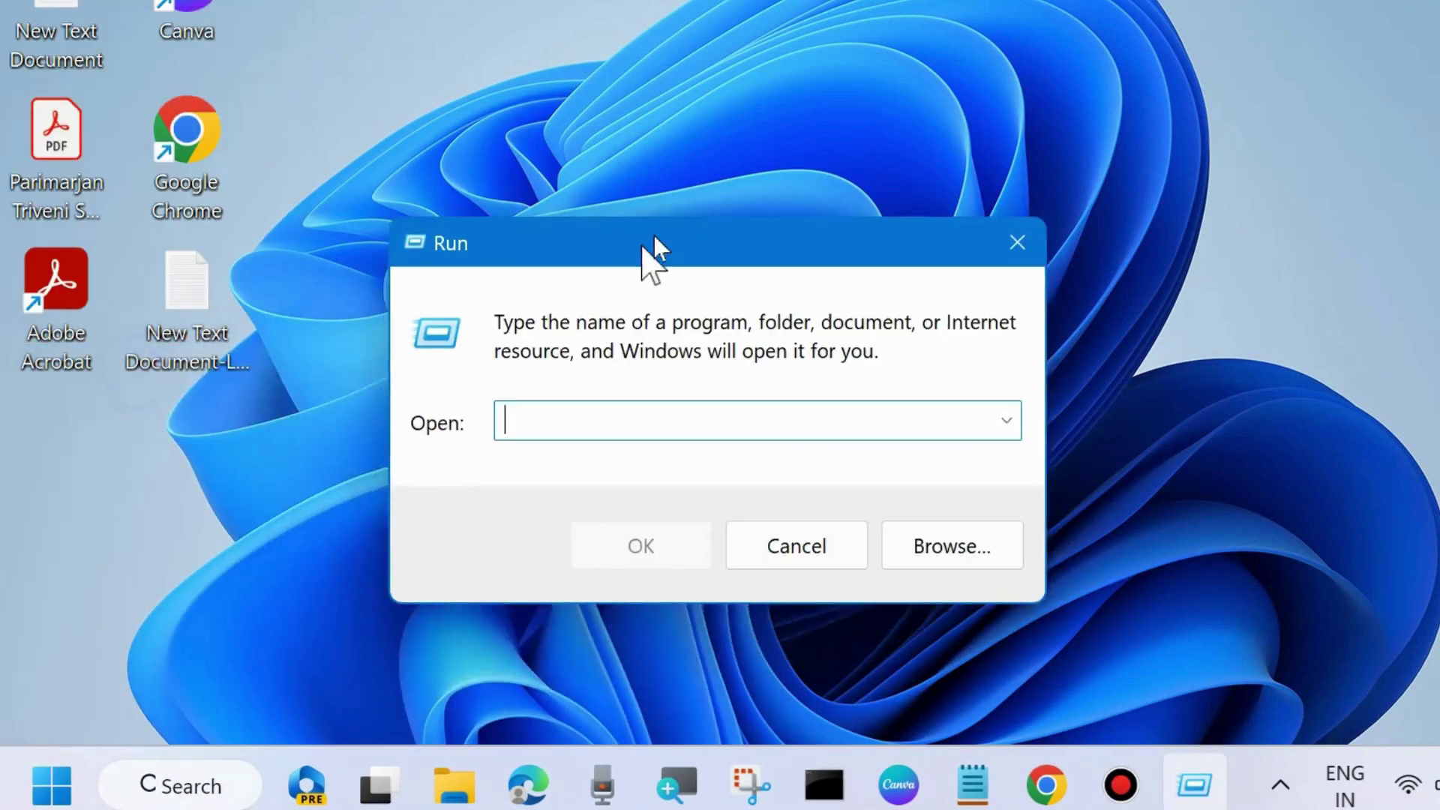
left_click_drag(654, 235, 655, 208)
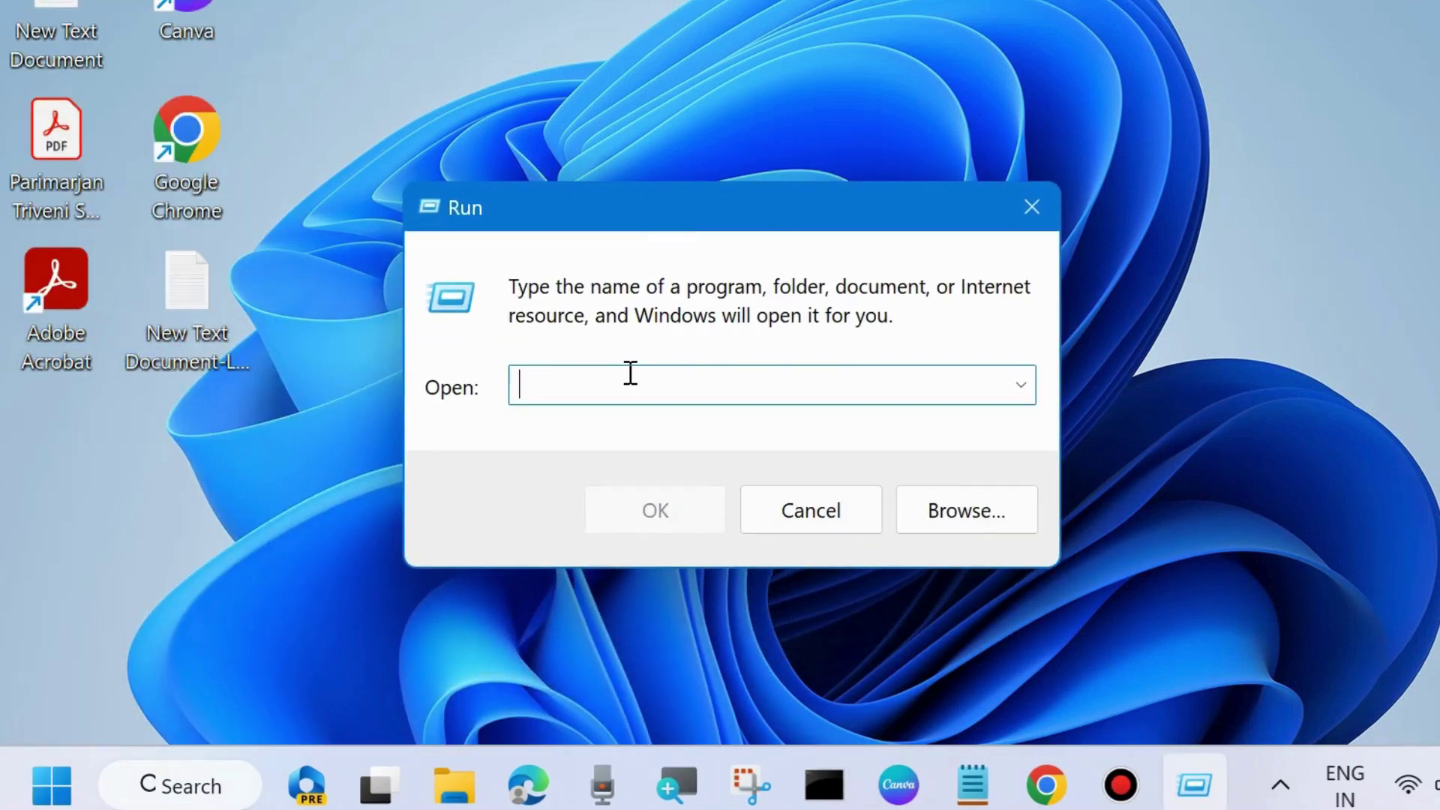
type("r")
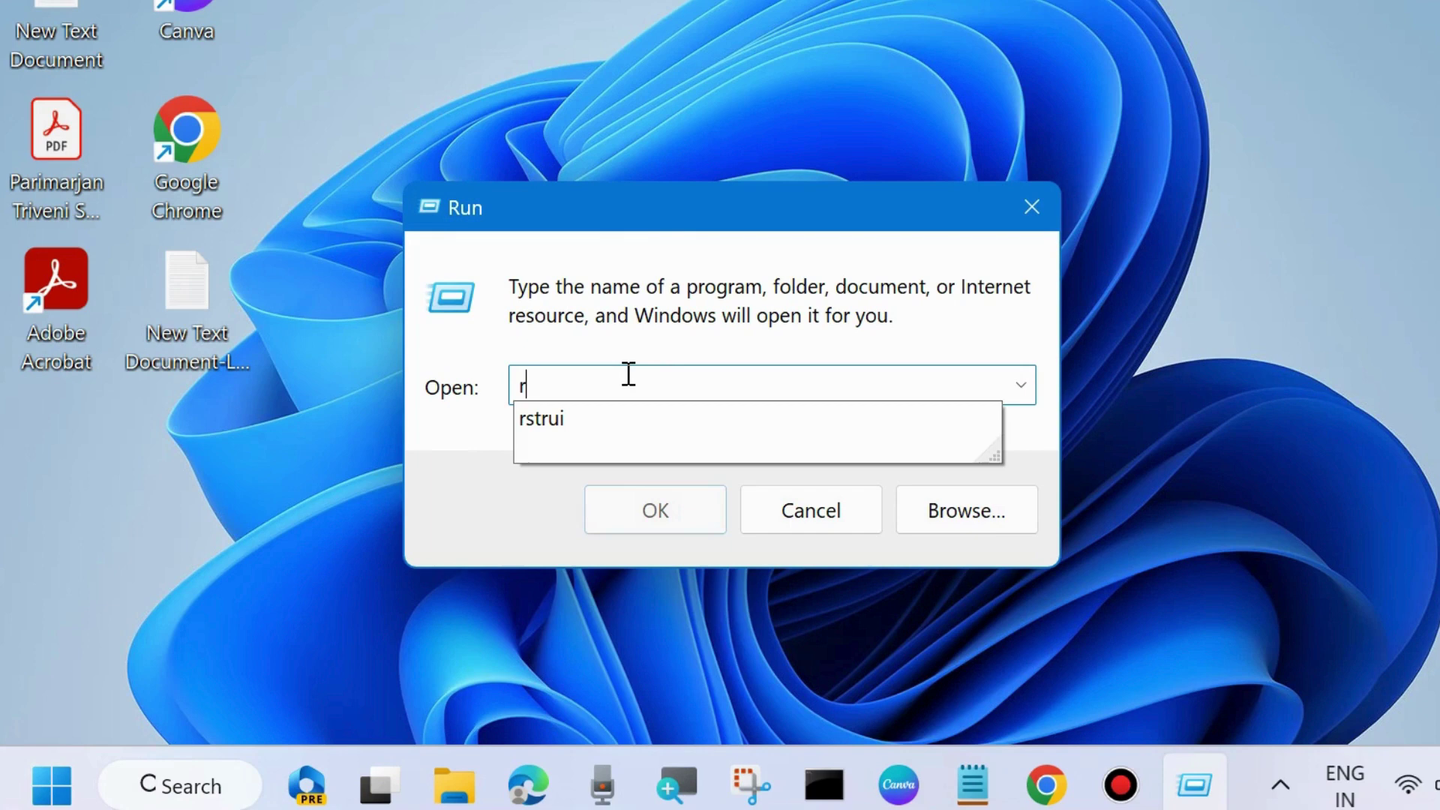
type("strui")
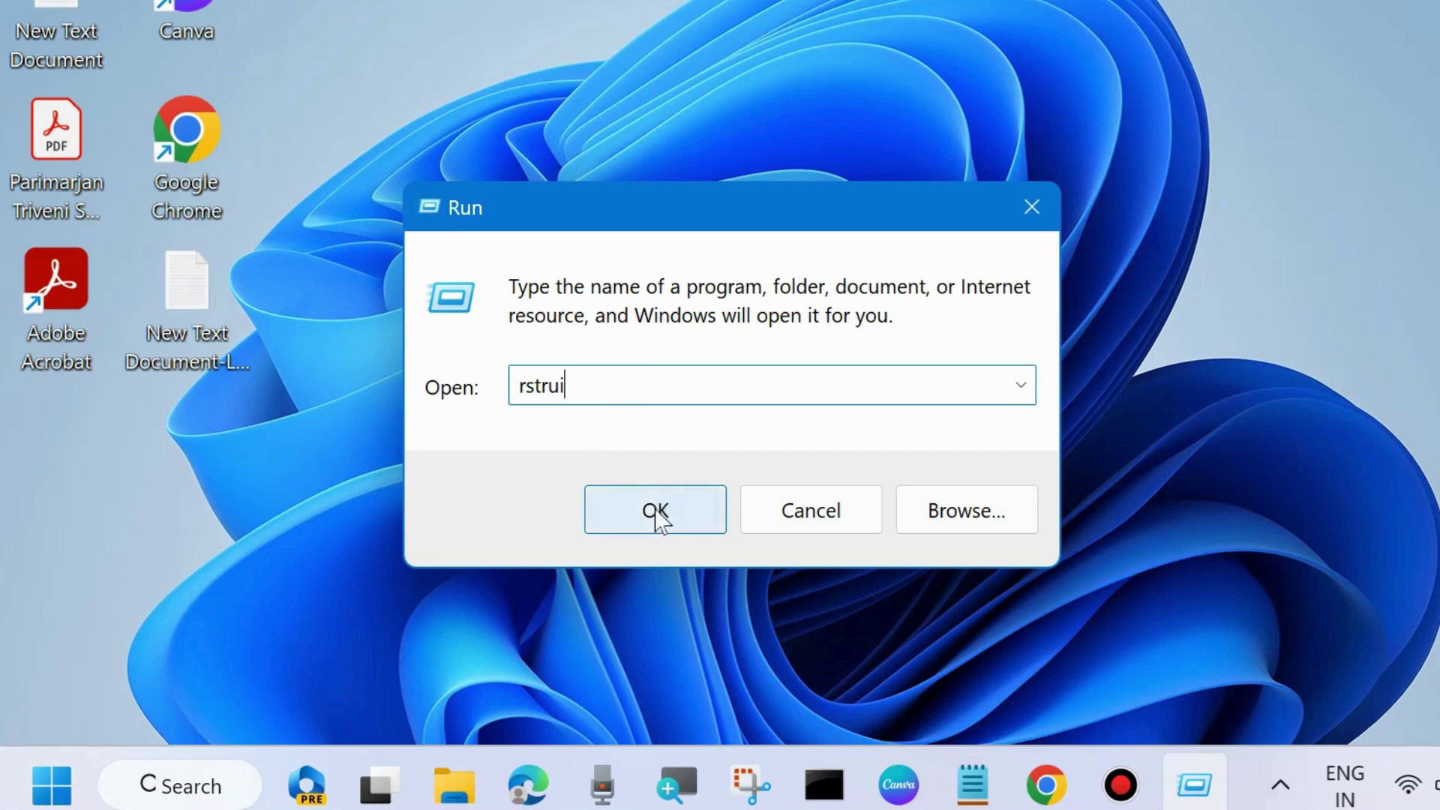
Step: Take System Restore to confirmation of the 28-04-2024 Automatic Restore Point, then close it without restoring
left_click(657, 511)
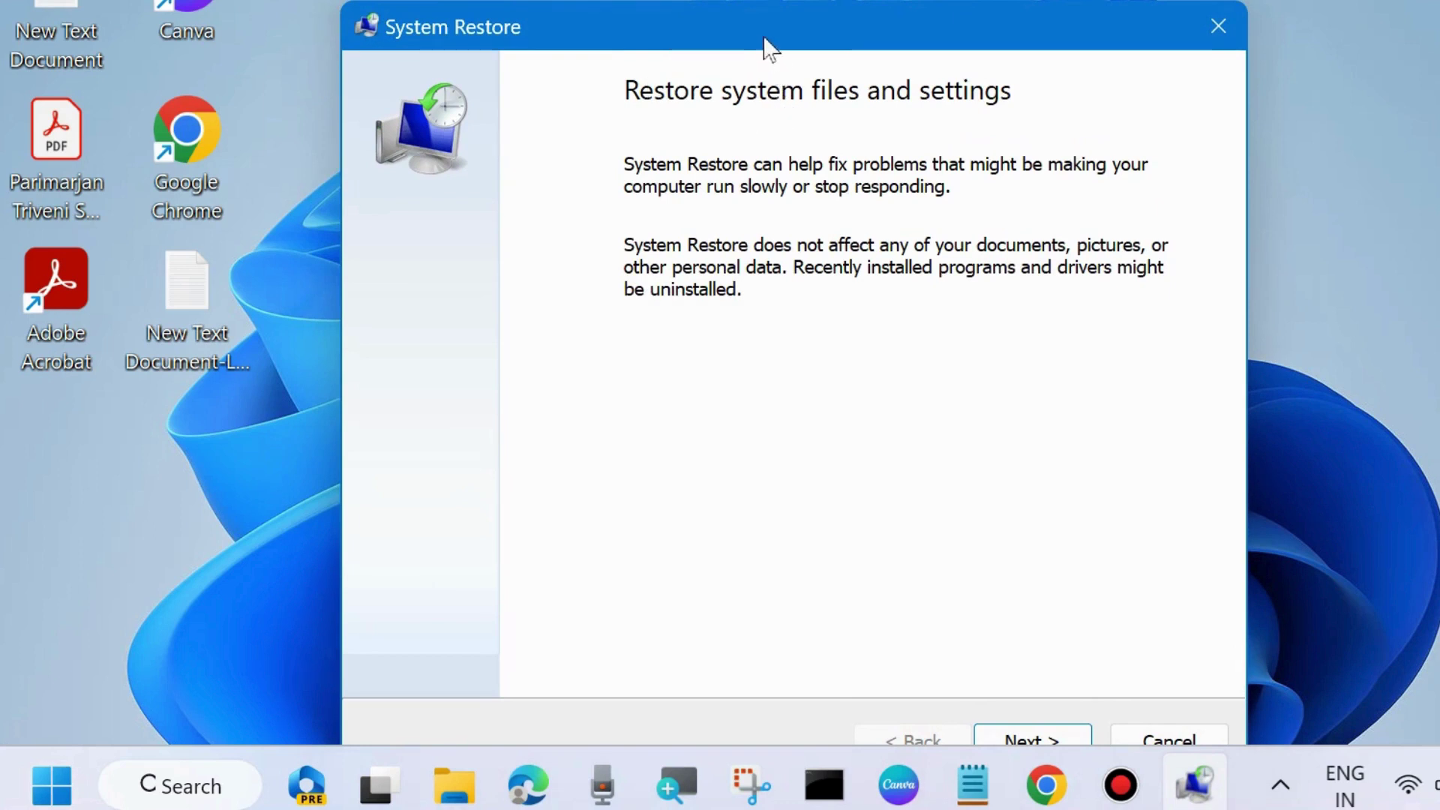
left_click_drag(764, 37, 762, 22)
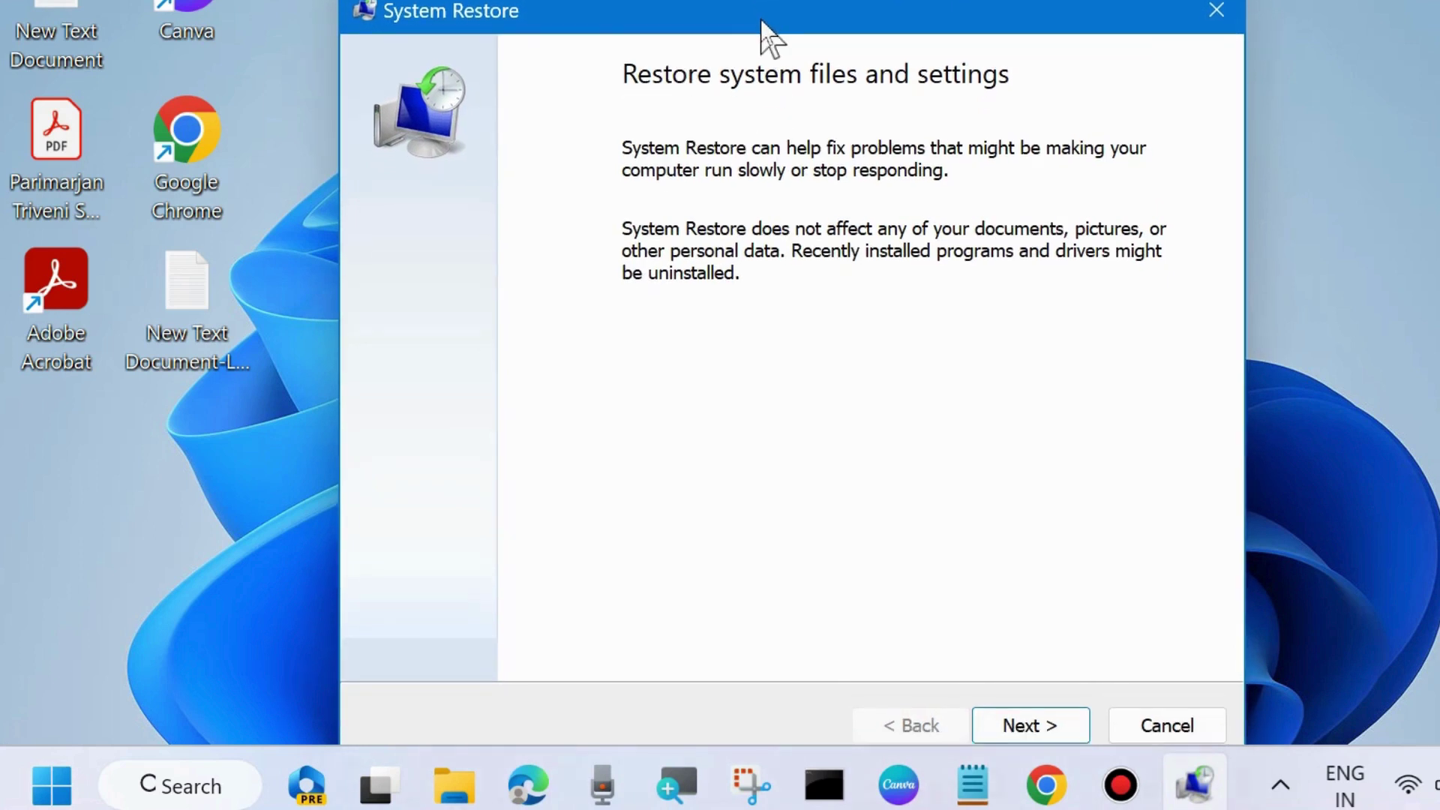
left_click(1031, 726)
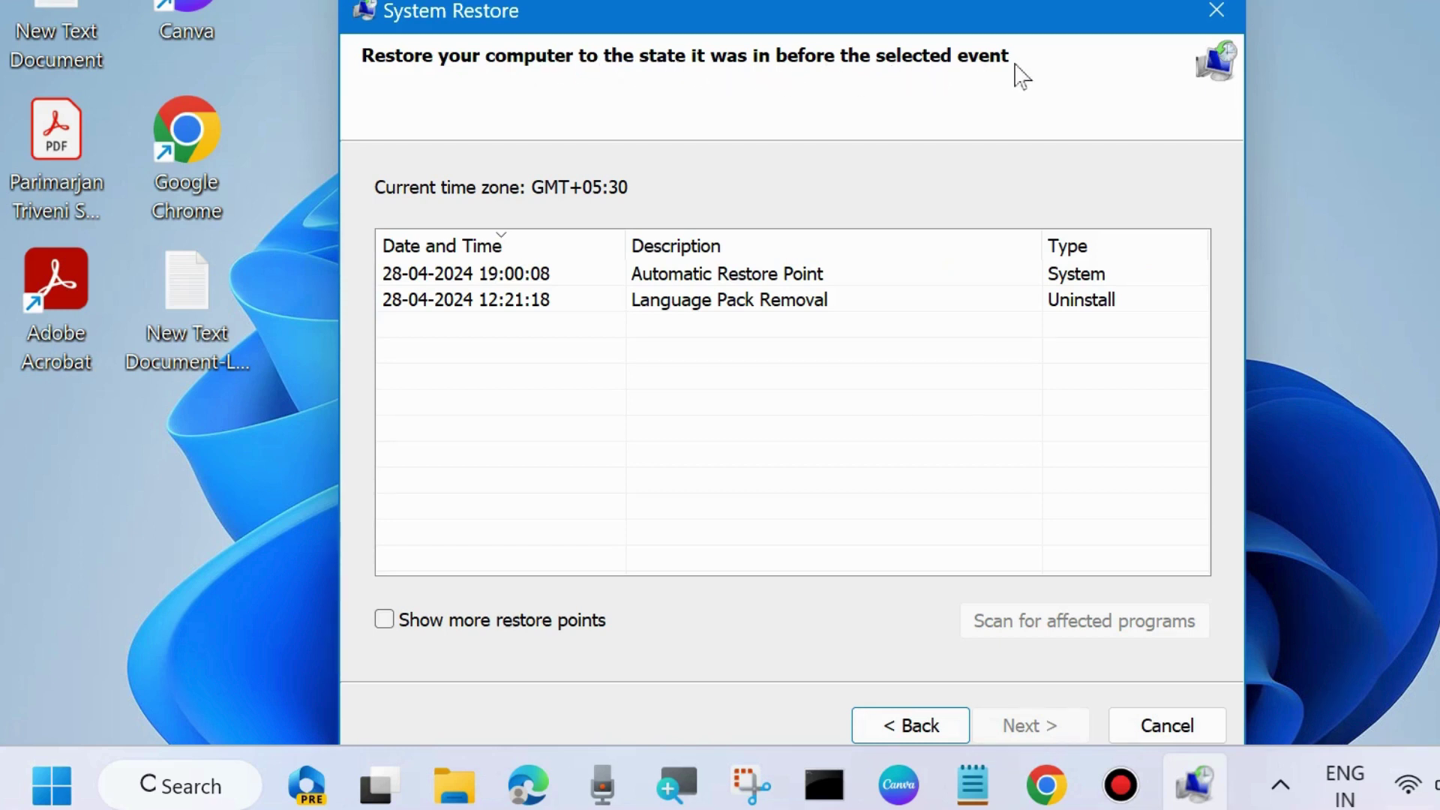
left_click(696, 281)
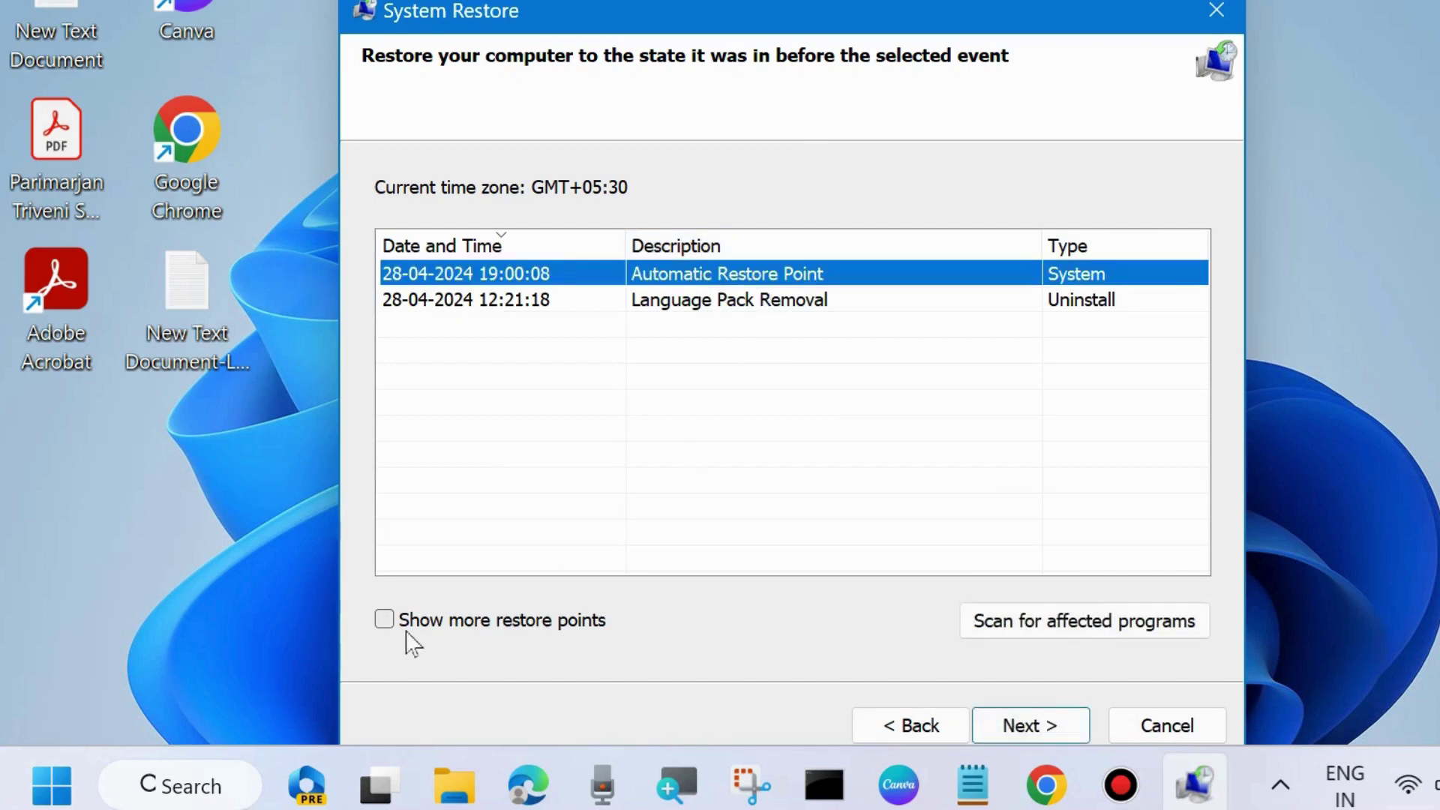
left_click(383, 620)
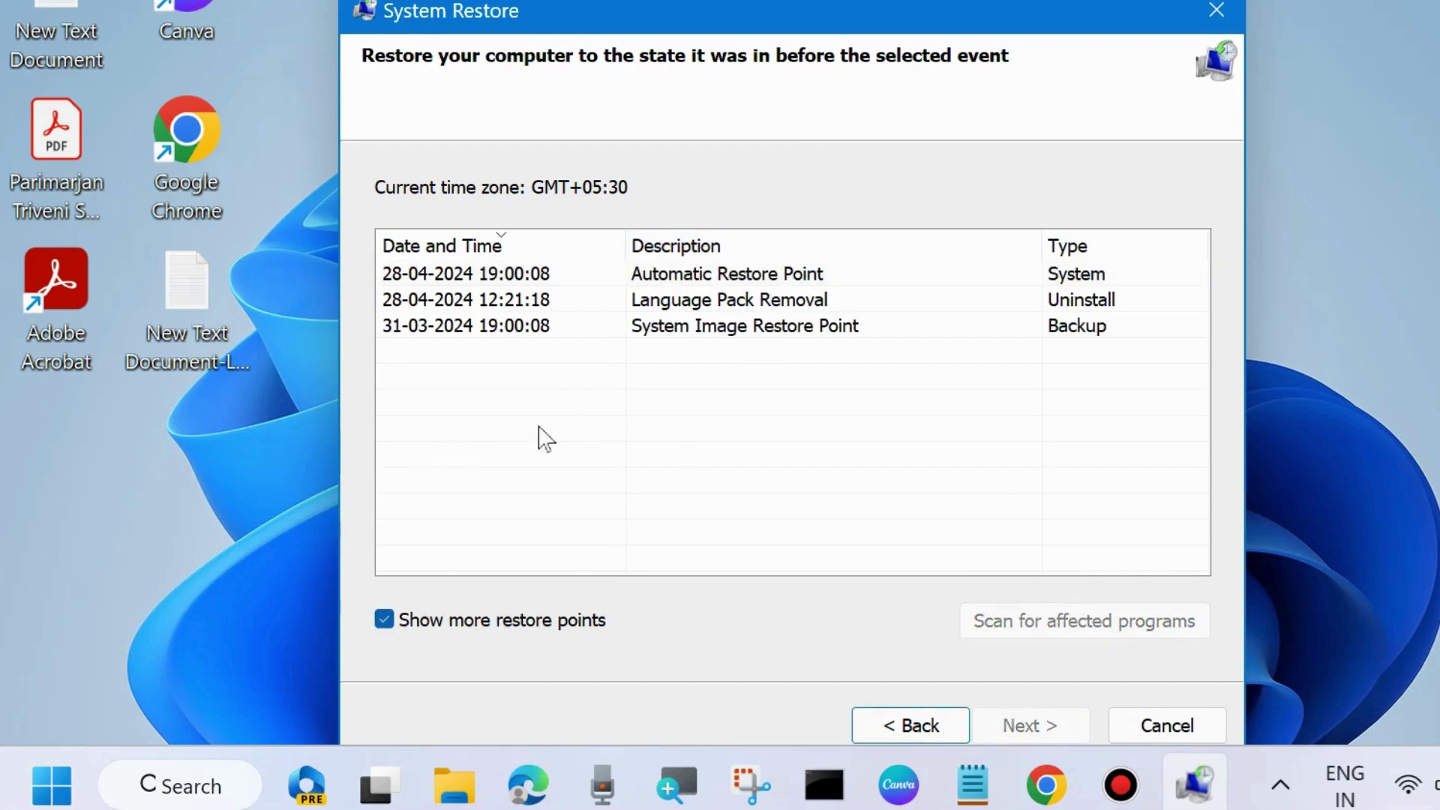
left_click(721, 274)
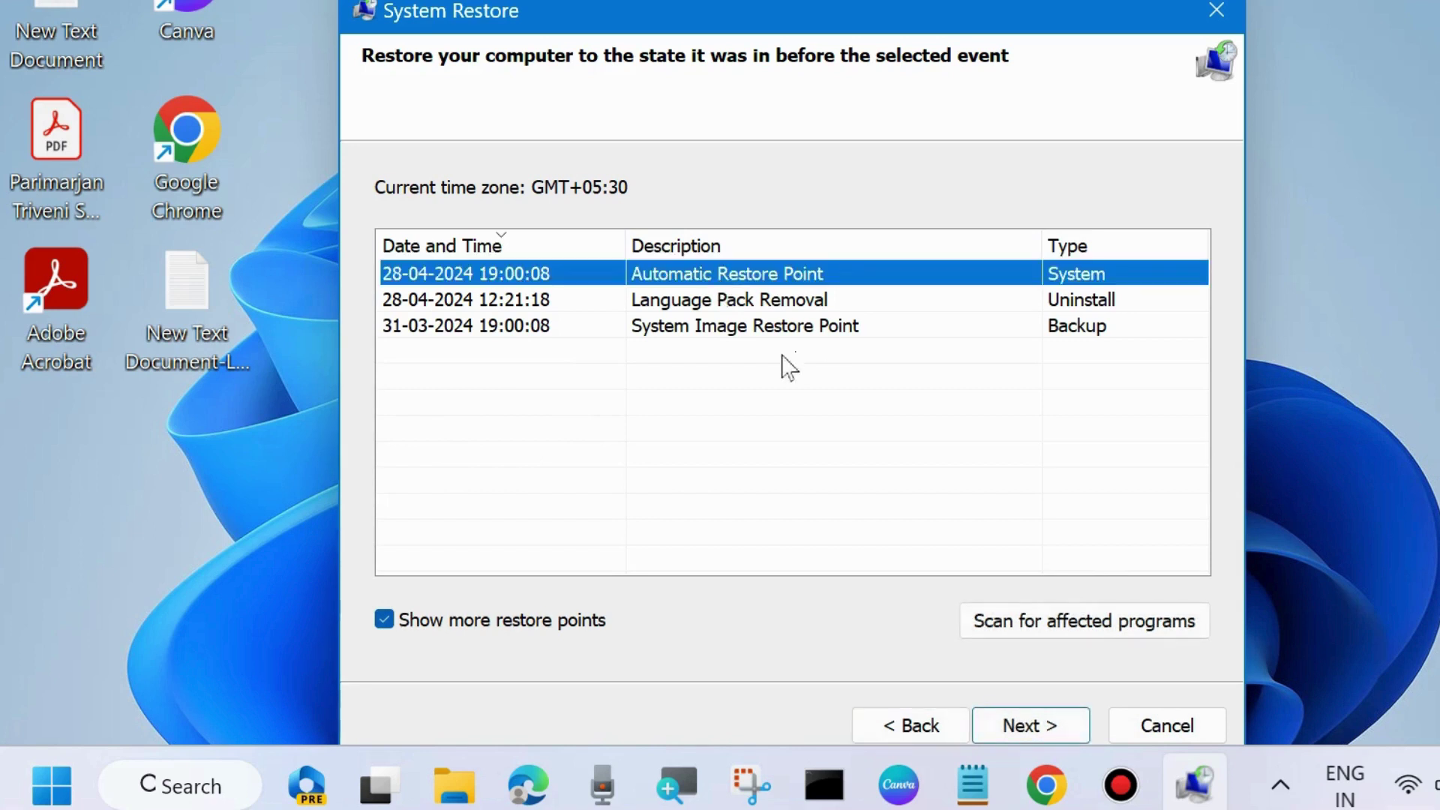
left_click(1020, 731)
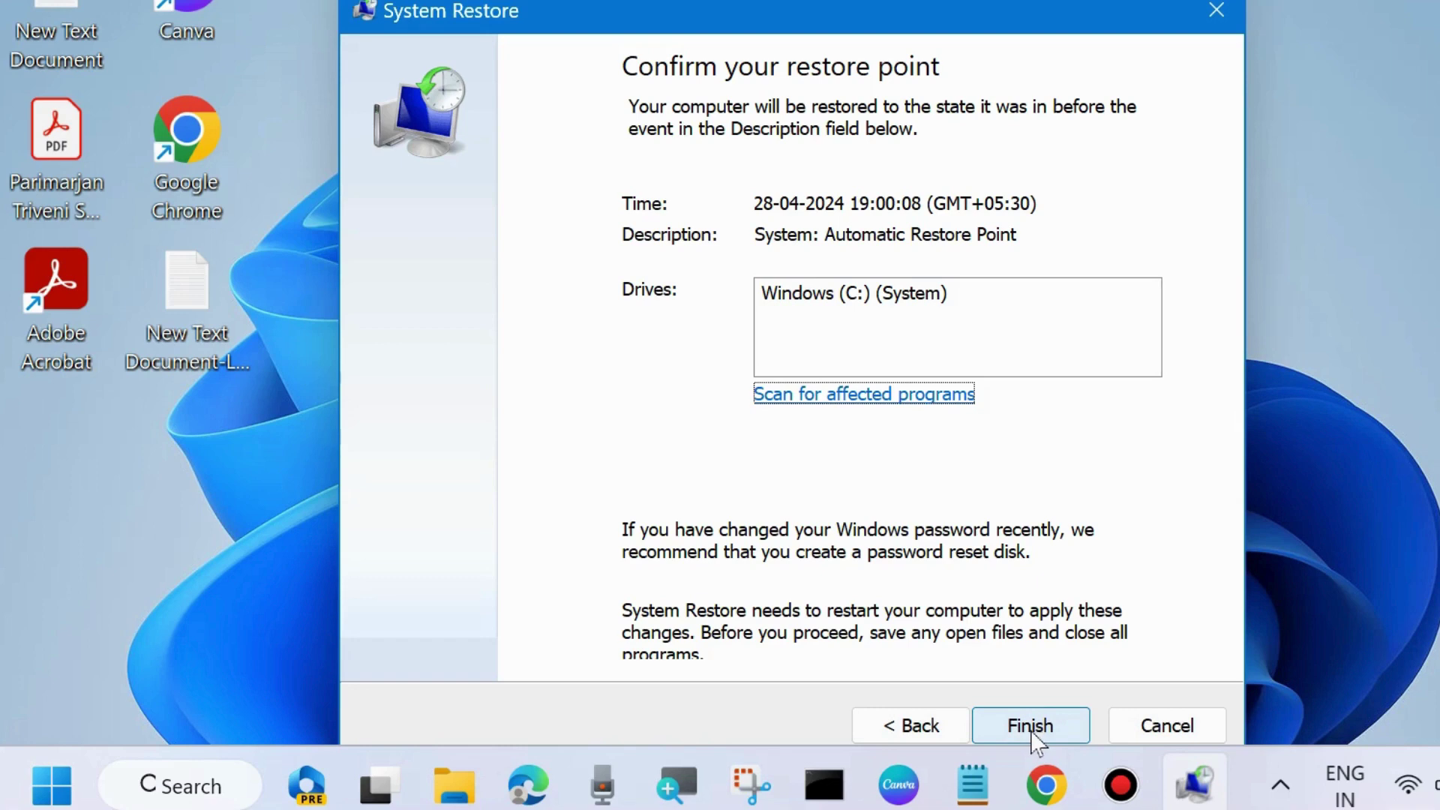
left_click(1215, 11)
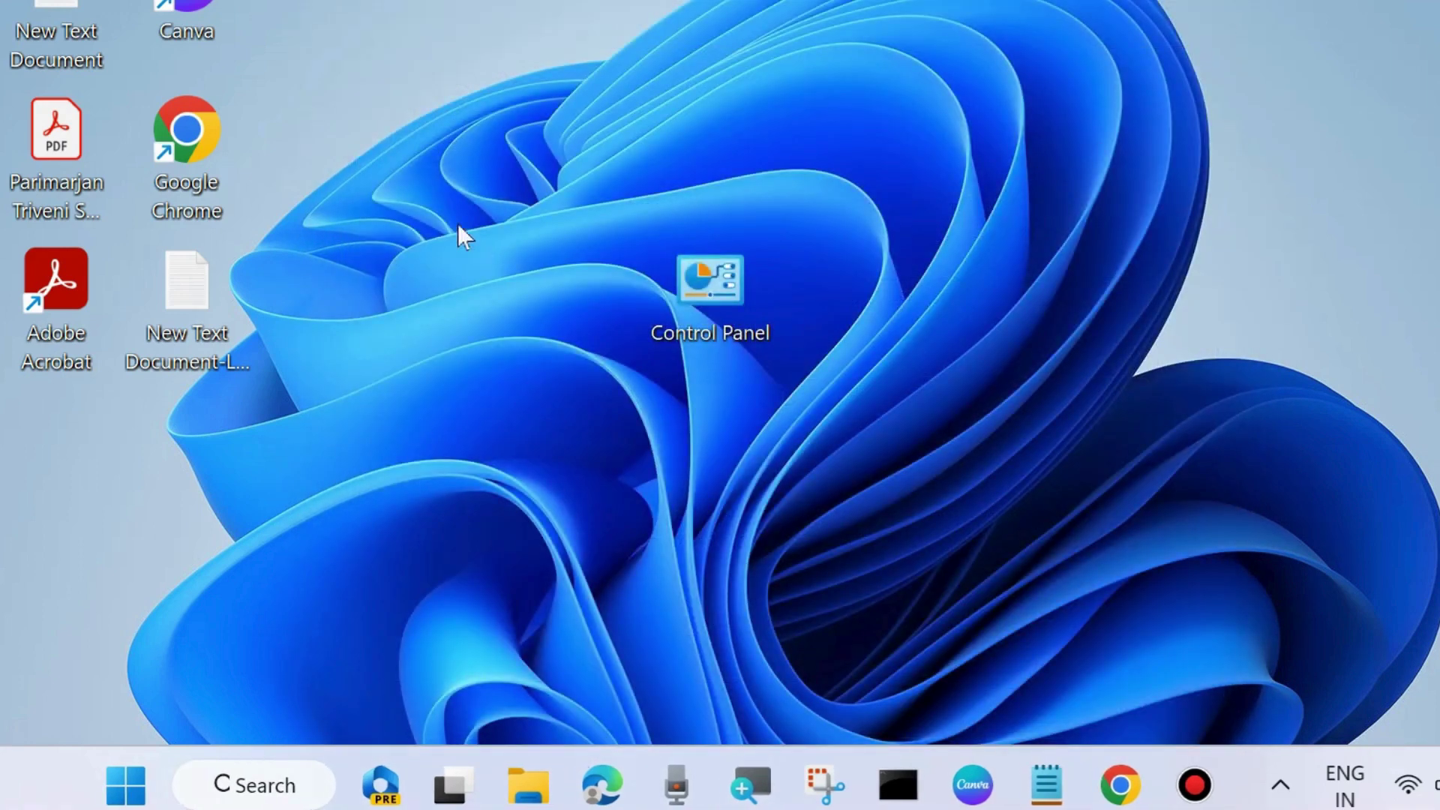
Step: Open Chrome, fit and widen its window, and search Google for 'microsoft update catalog'
double_click(199, 123)
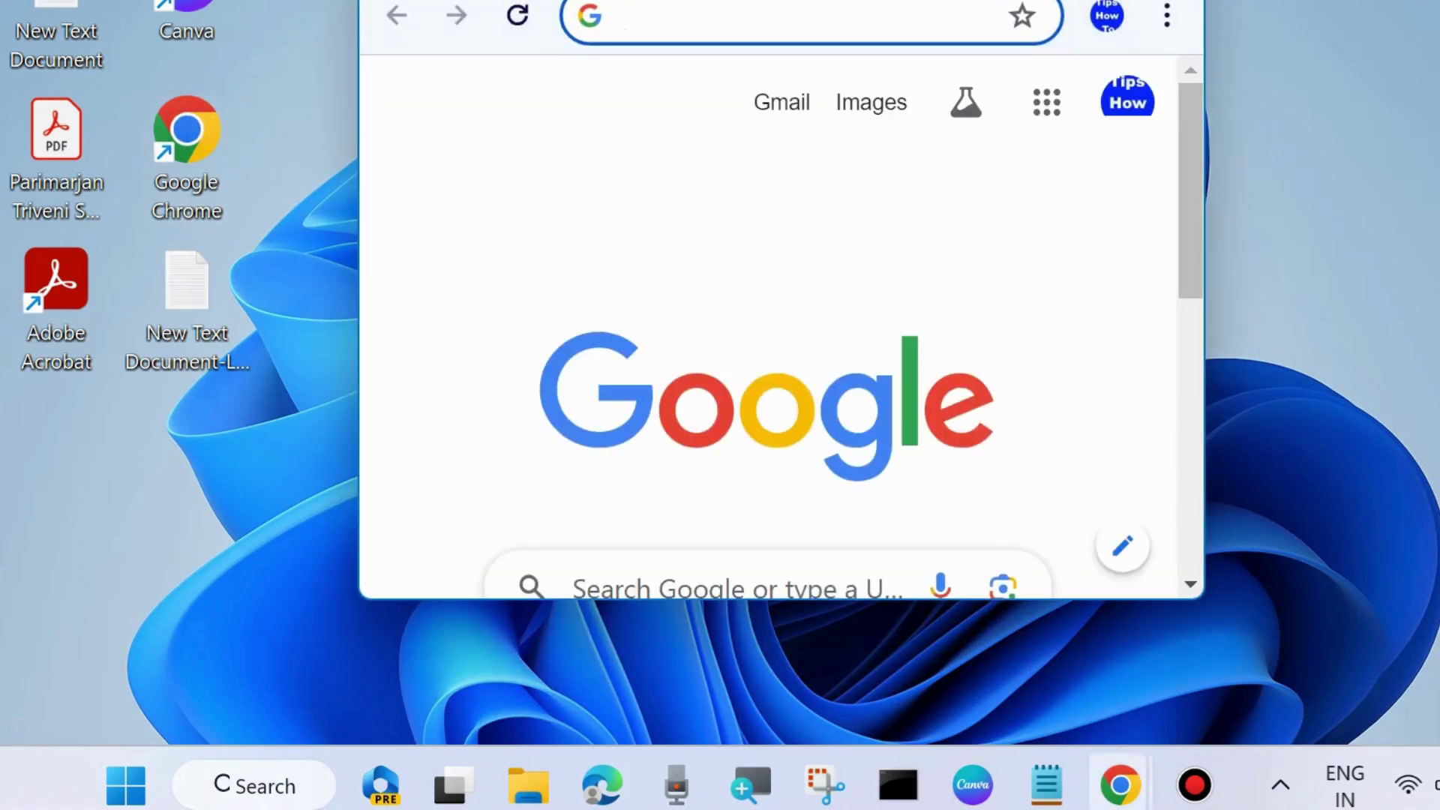
left_click_drag(866, 4, 700, 148)
left_click_drag(1038, 507, 1322, 510)
type("m")
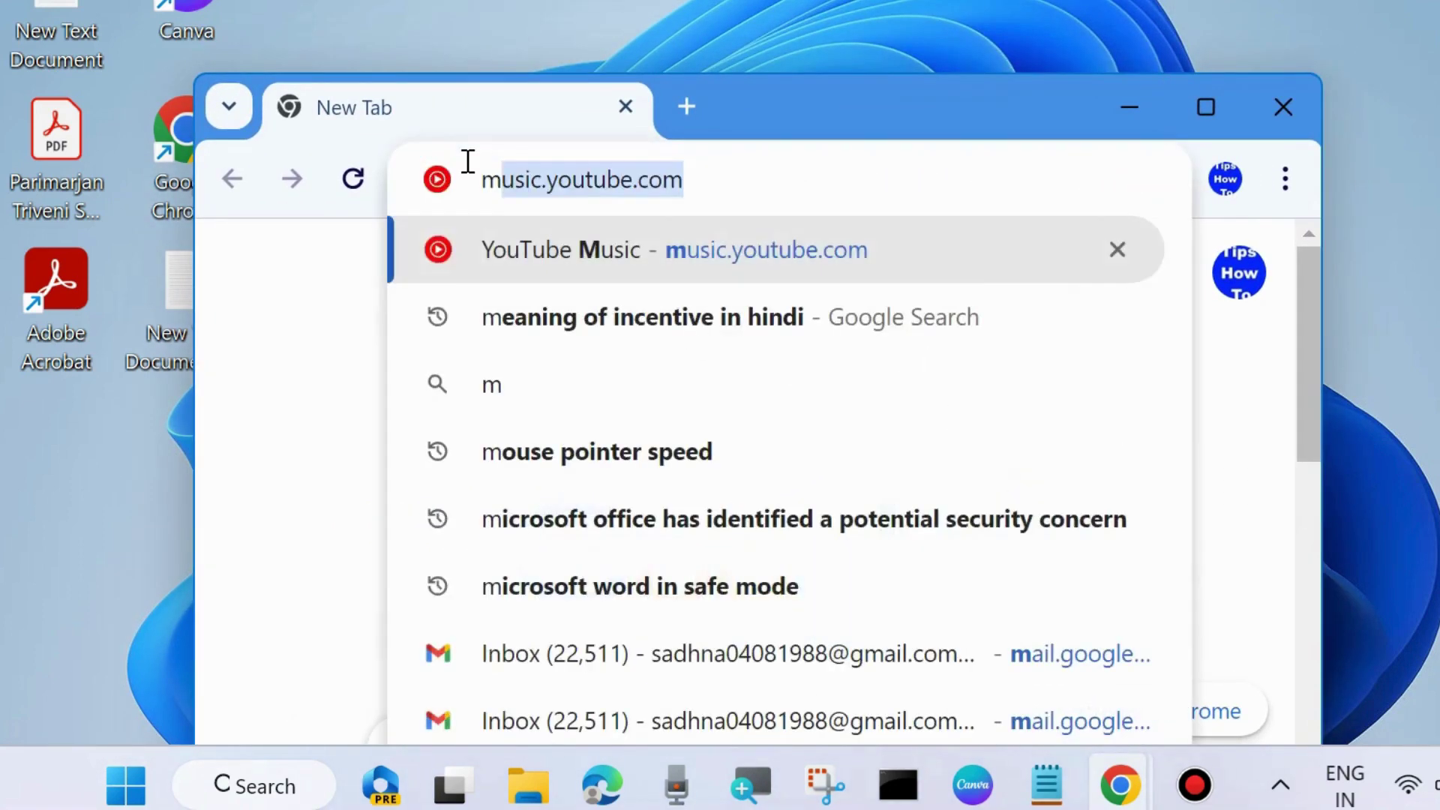
type("icrosoft ")
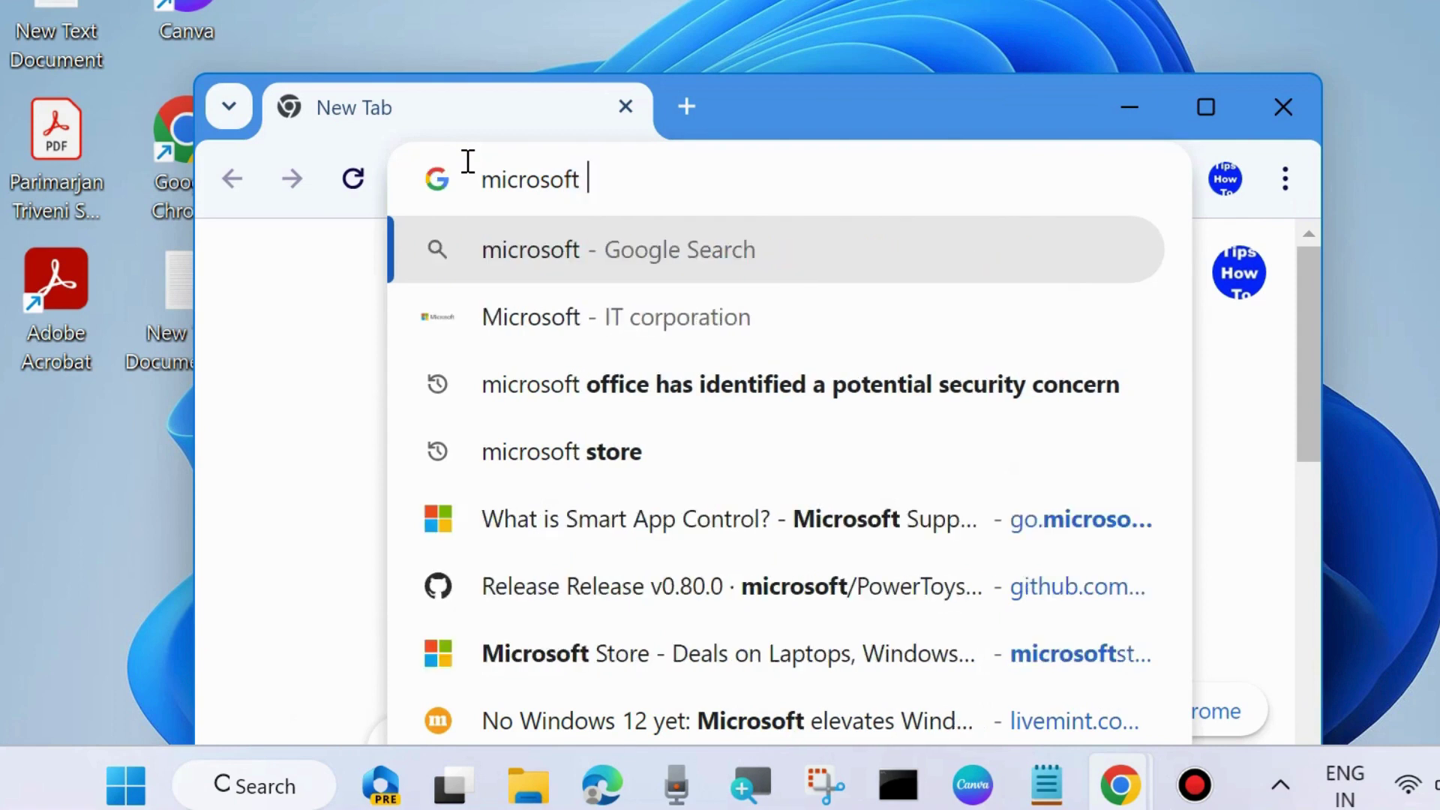
type("update catalog")
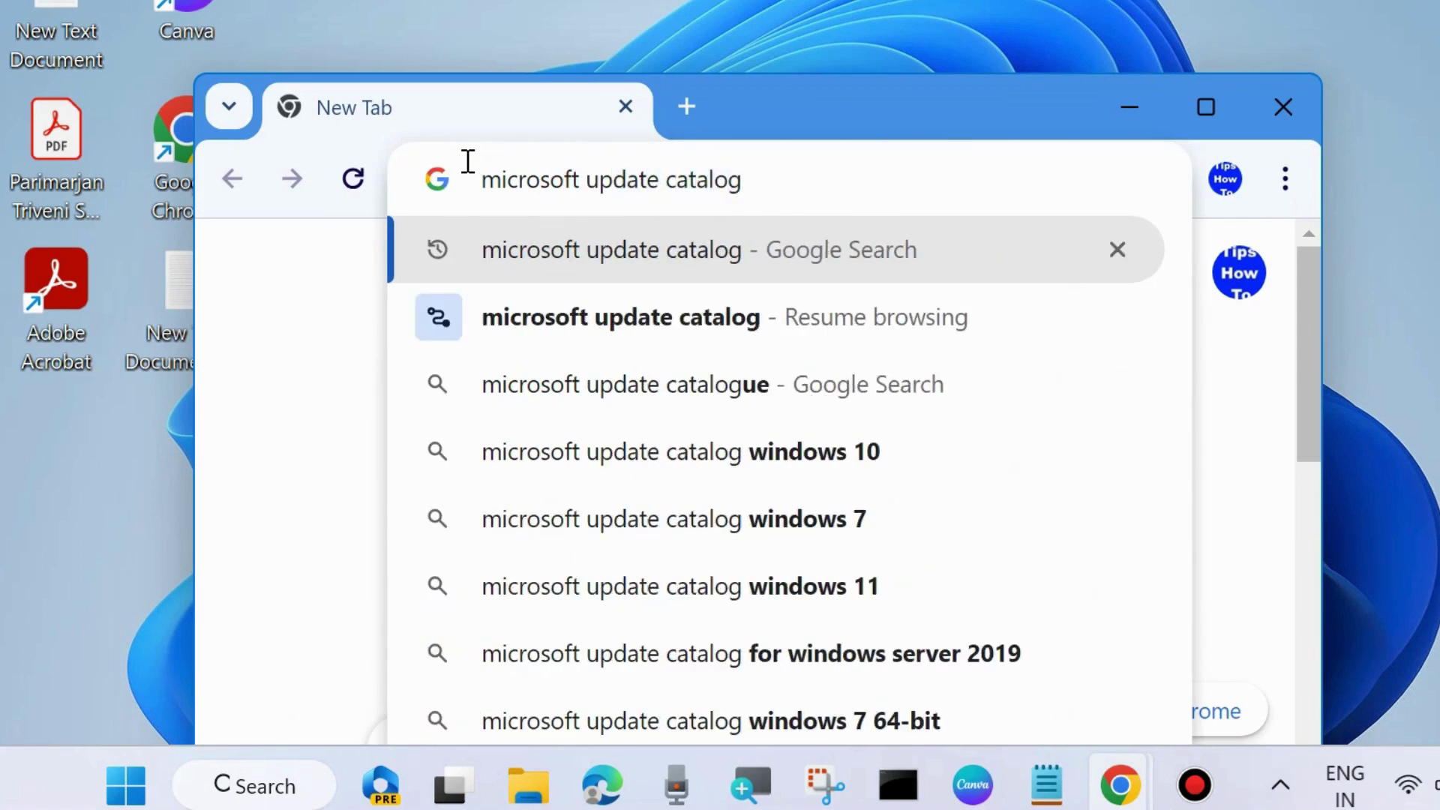
key("Return")
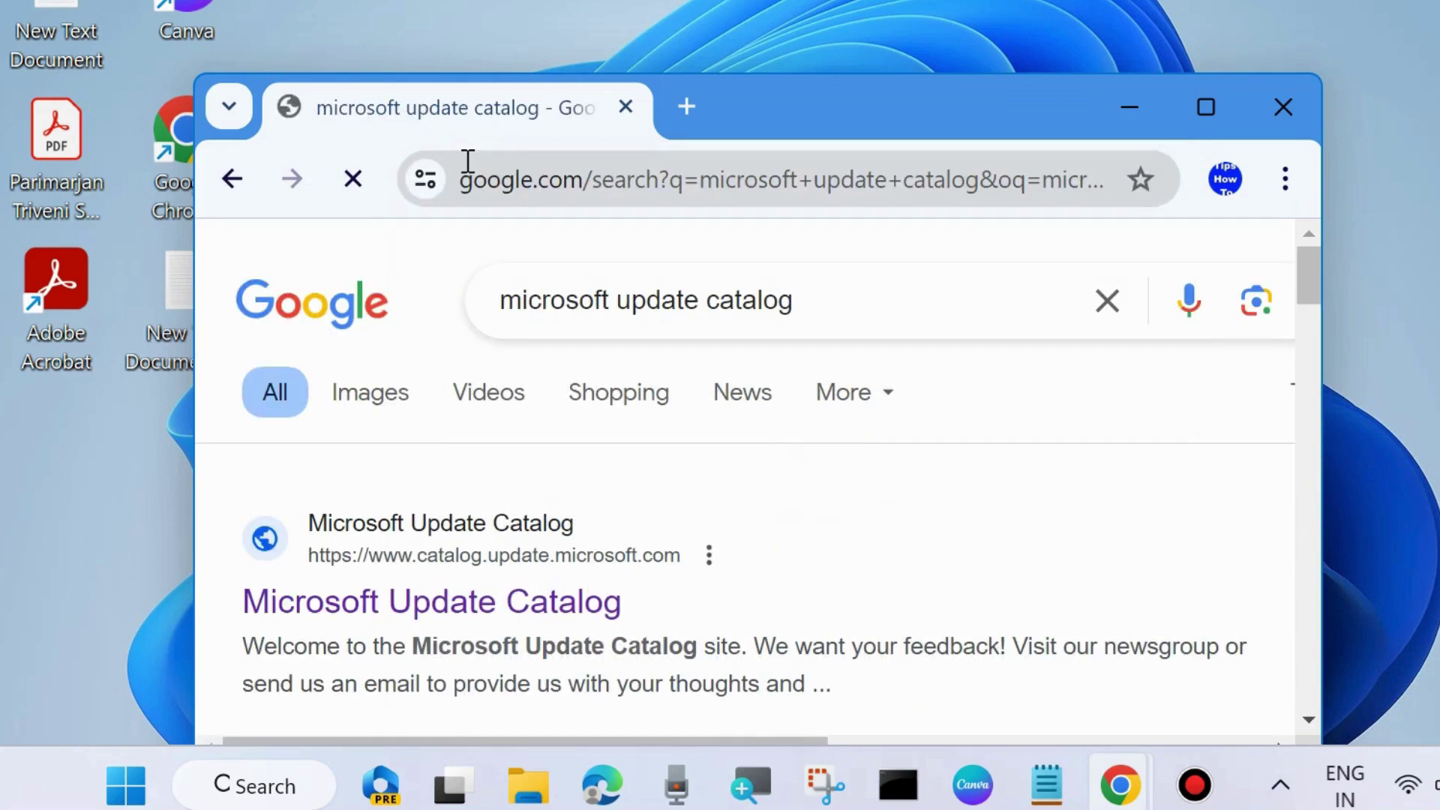
Step: Open the Microsoft Update Catalog result and search the catalog for 'kb'
left_click(420, 608)
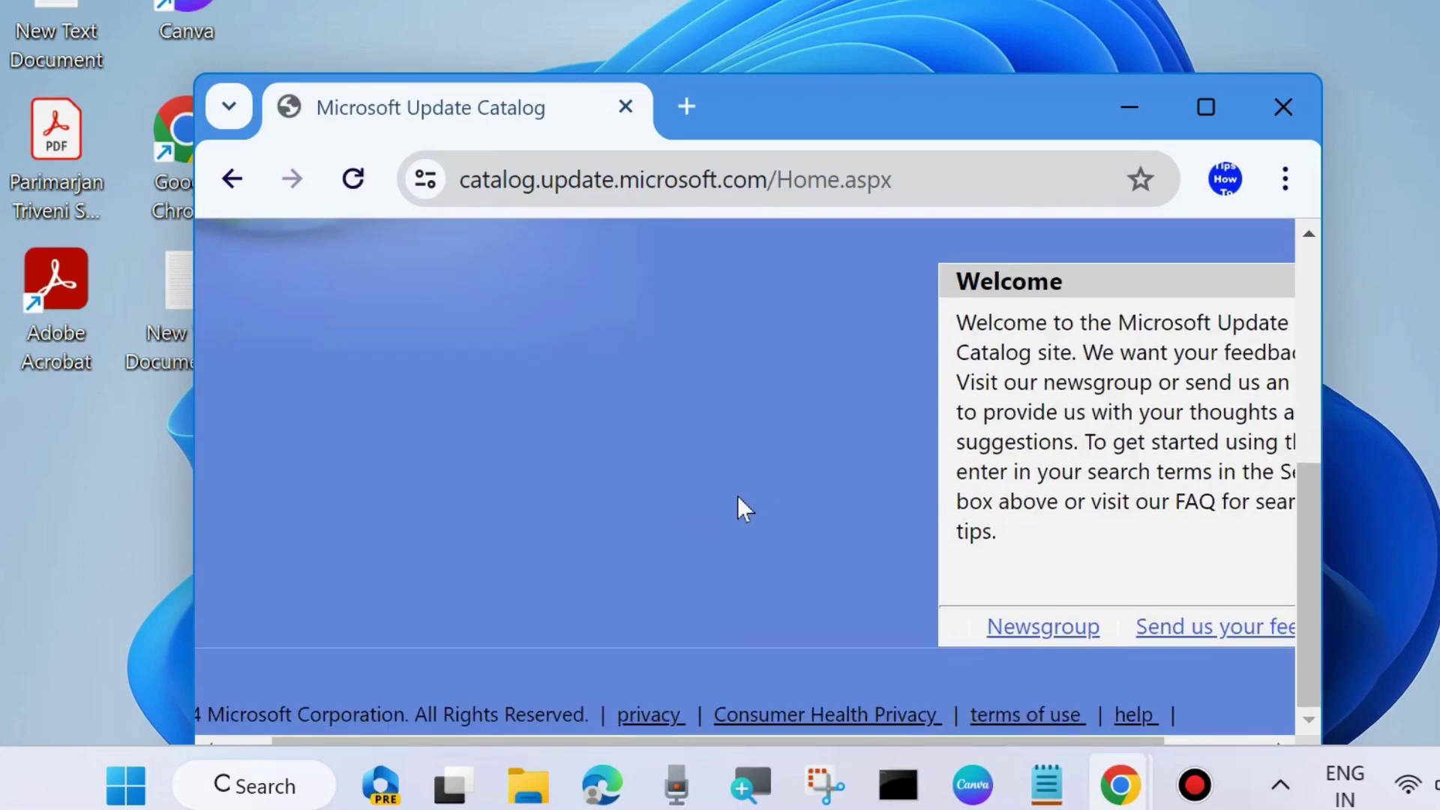
left_click(861, 492)
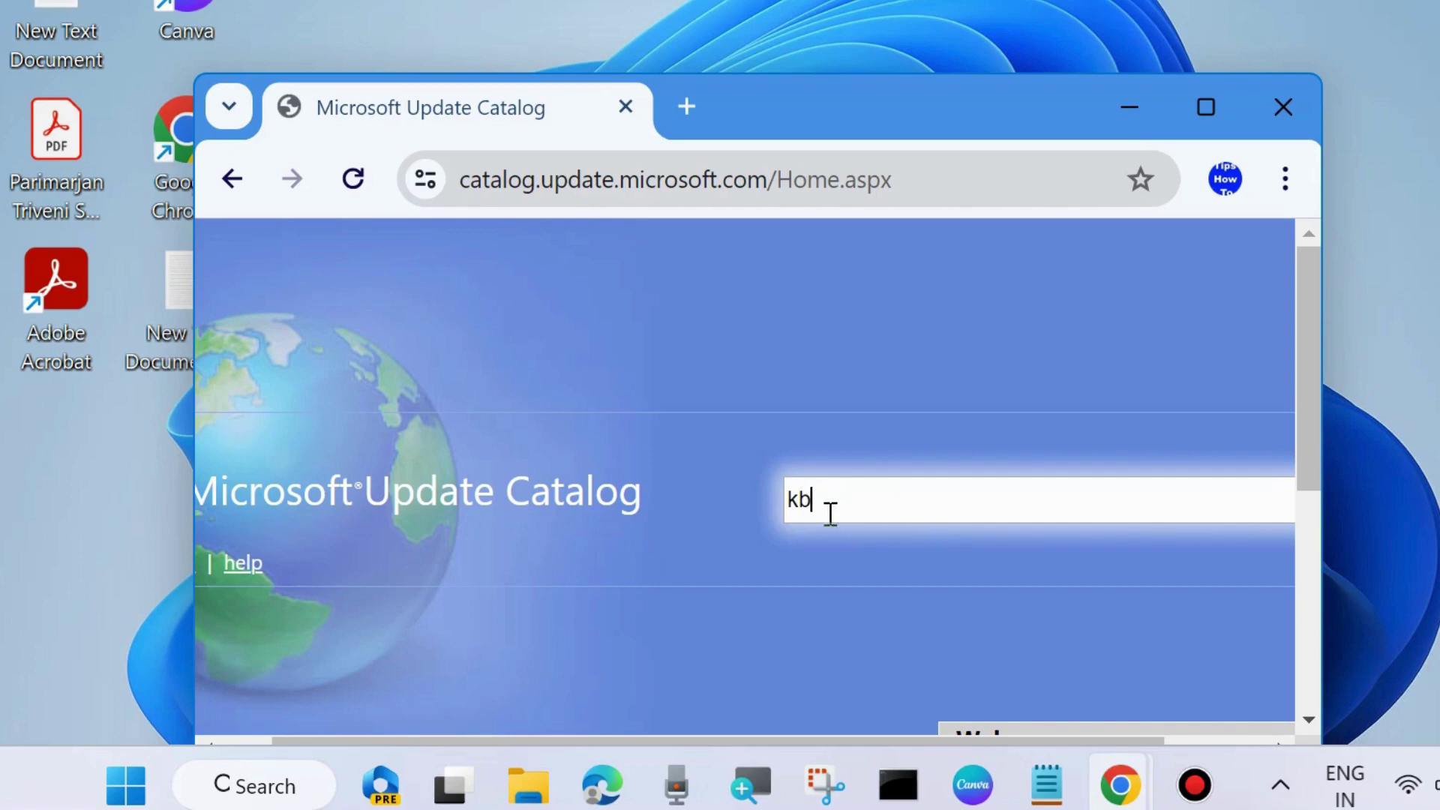
scroll(903, 554, "down", 4)
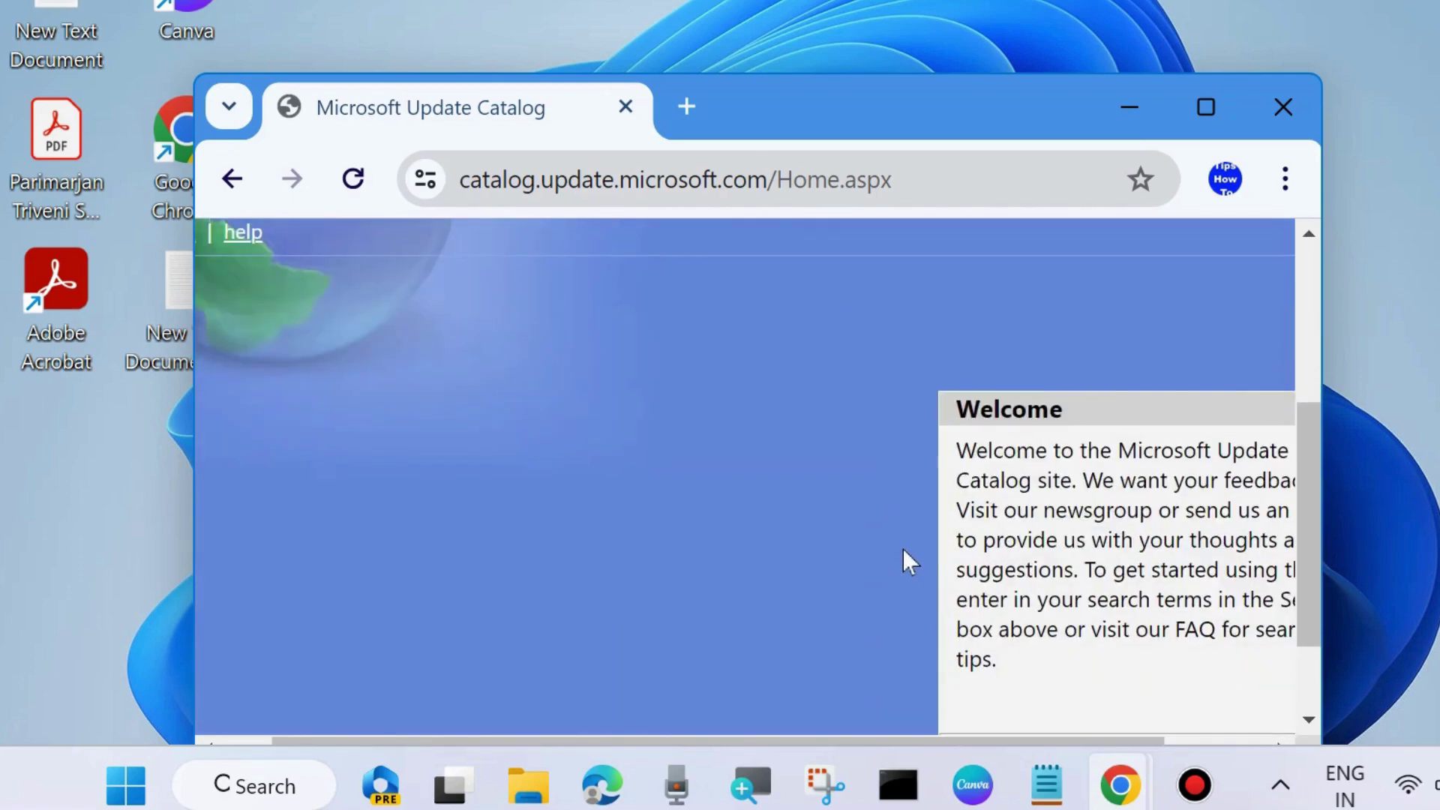
scroll(903, 554, "up", 4)
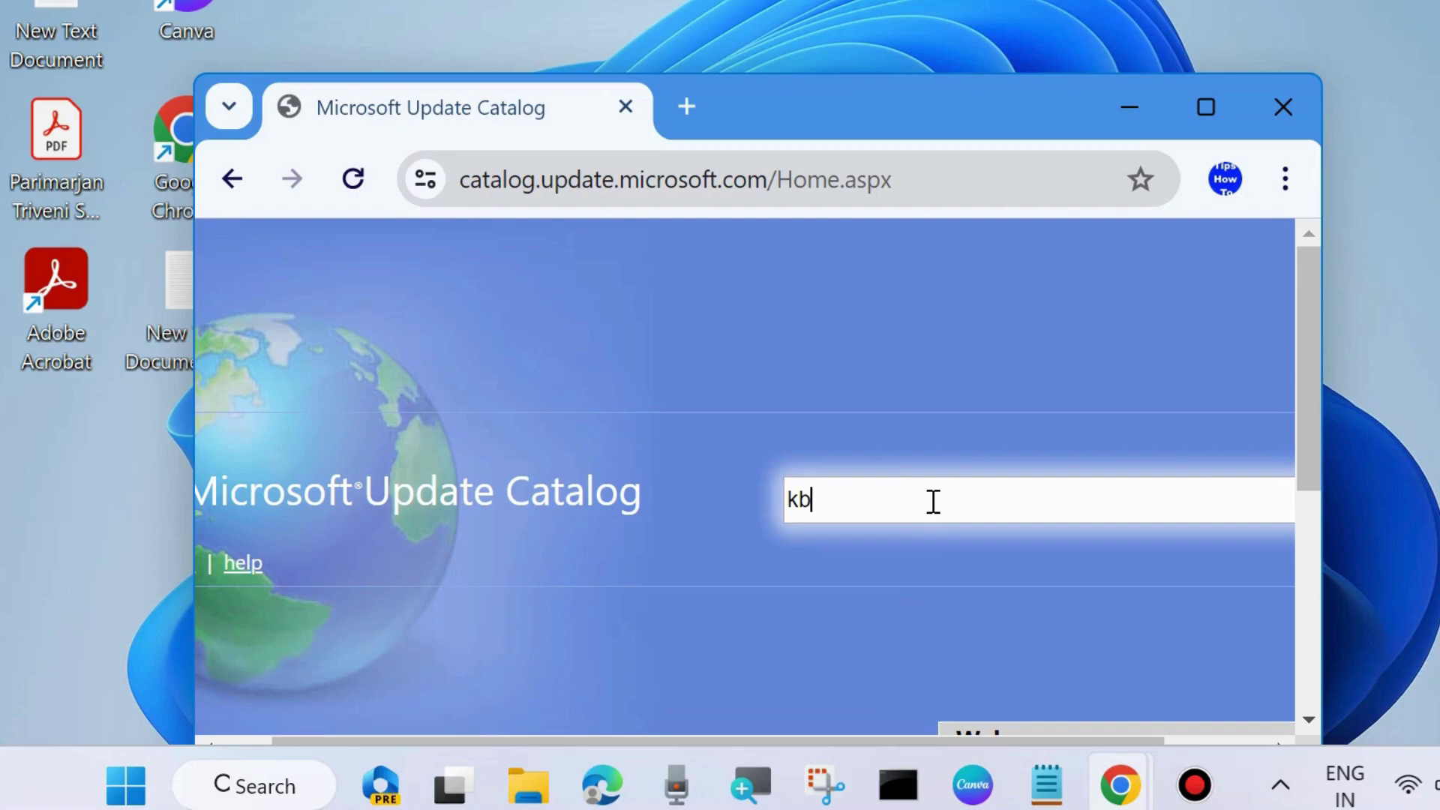
key("Return")
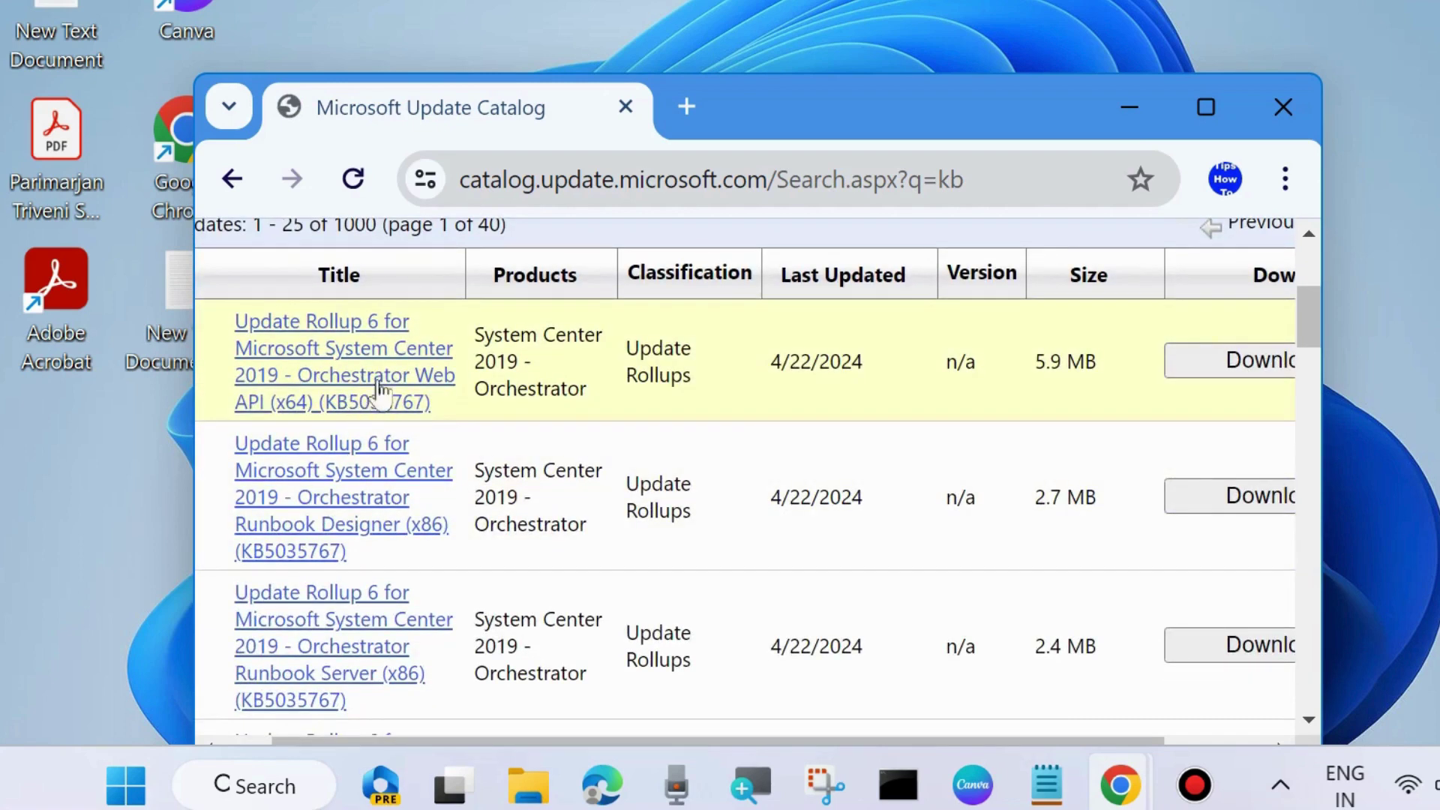
Step: Browse the 1000 'kb' update results, then close Chrome
scroll(345, 495, "down", 12)
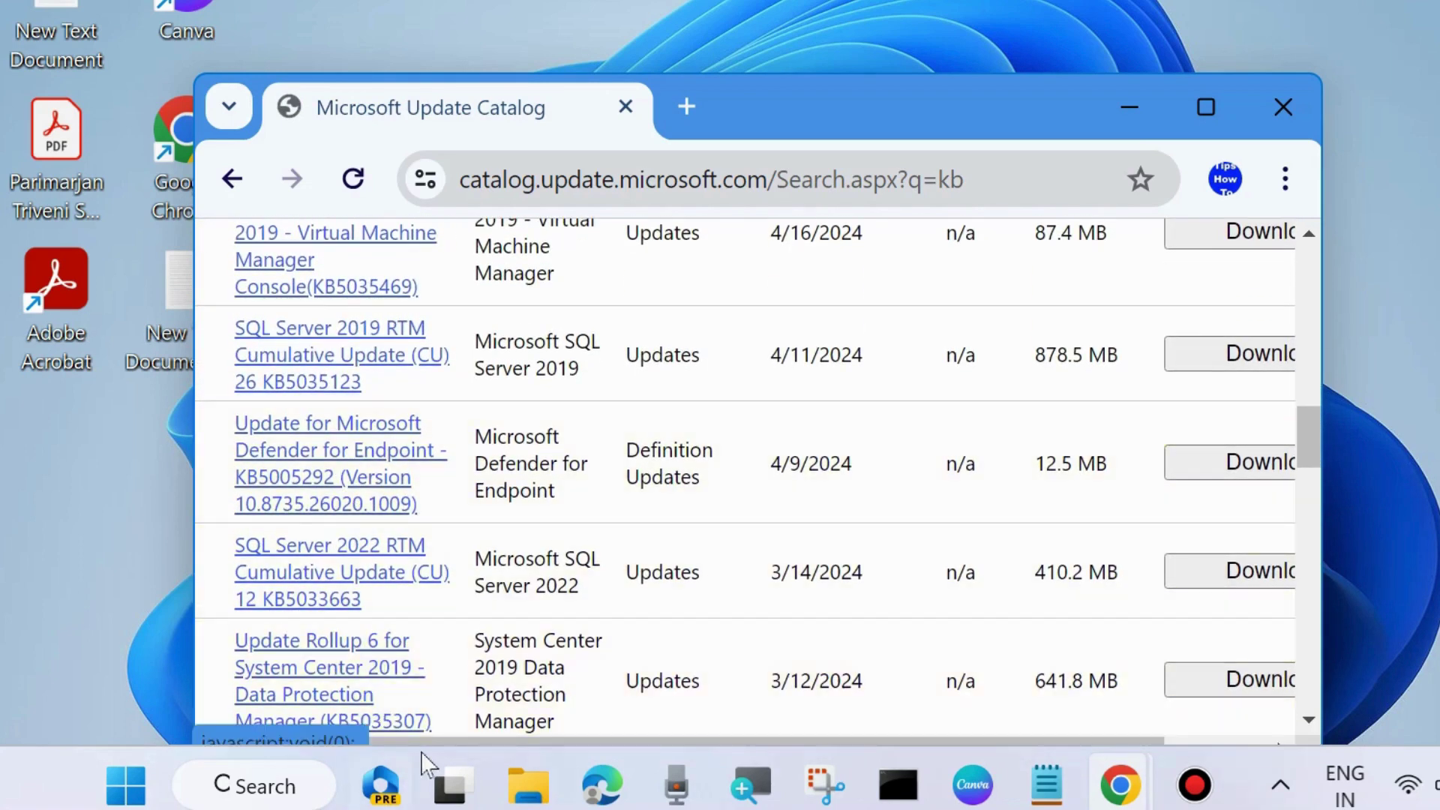
left_click(441, 742)
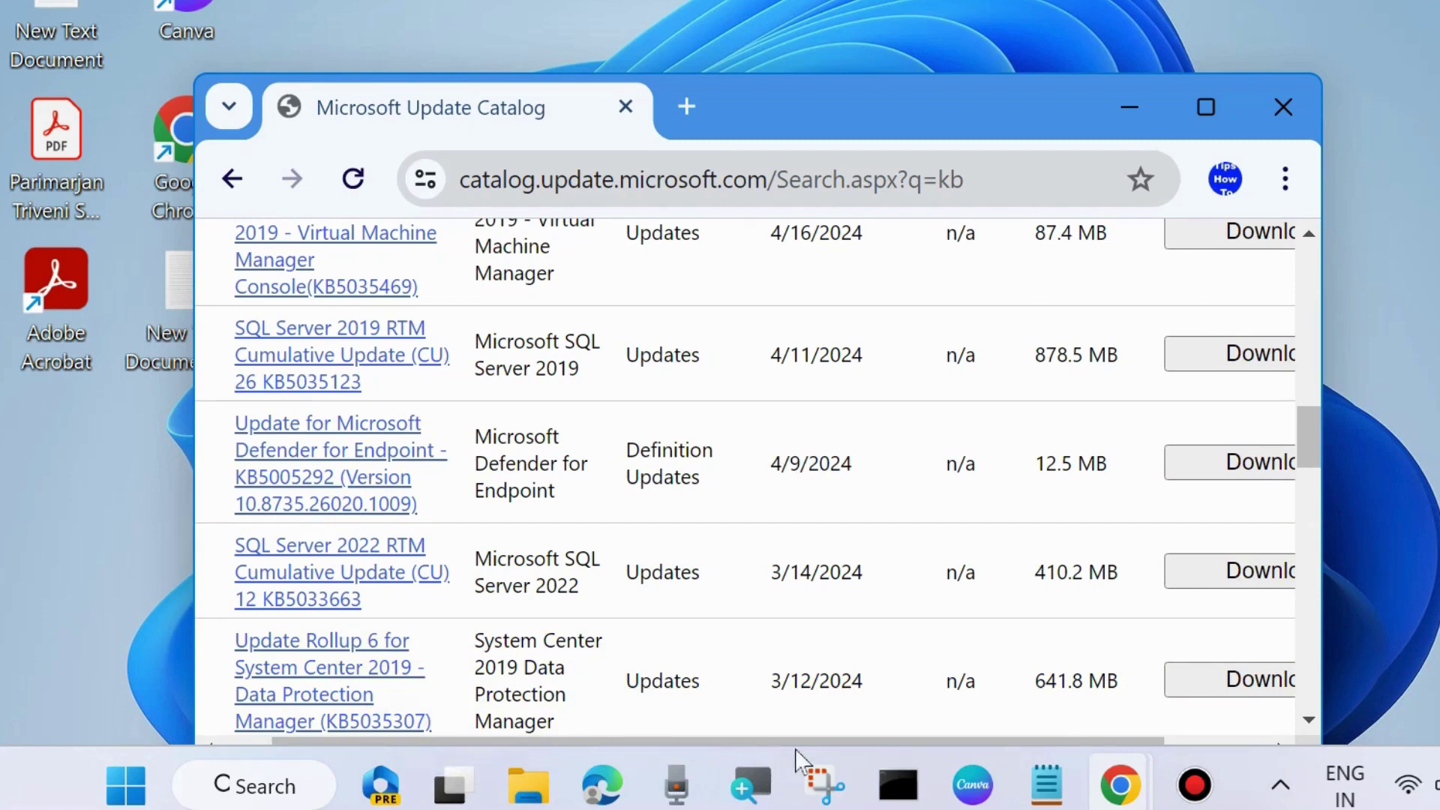
left_click_drag(991, 740, 1097, 740)
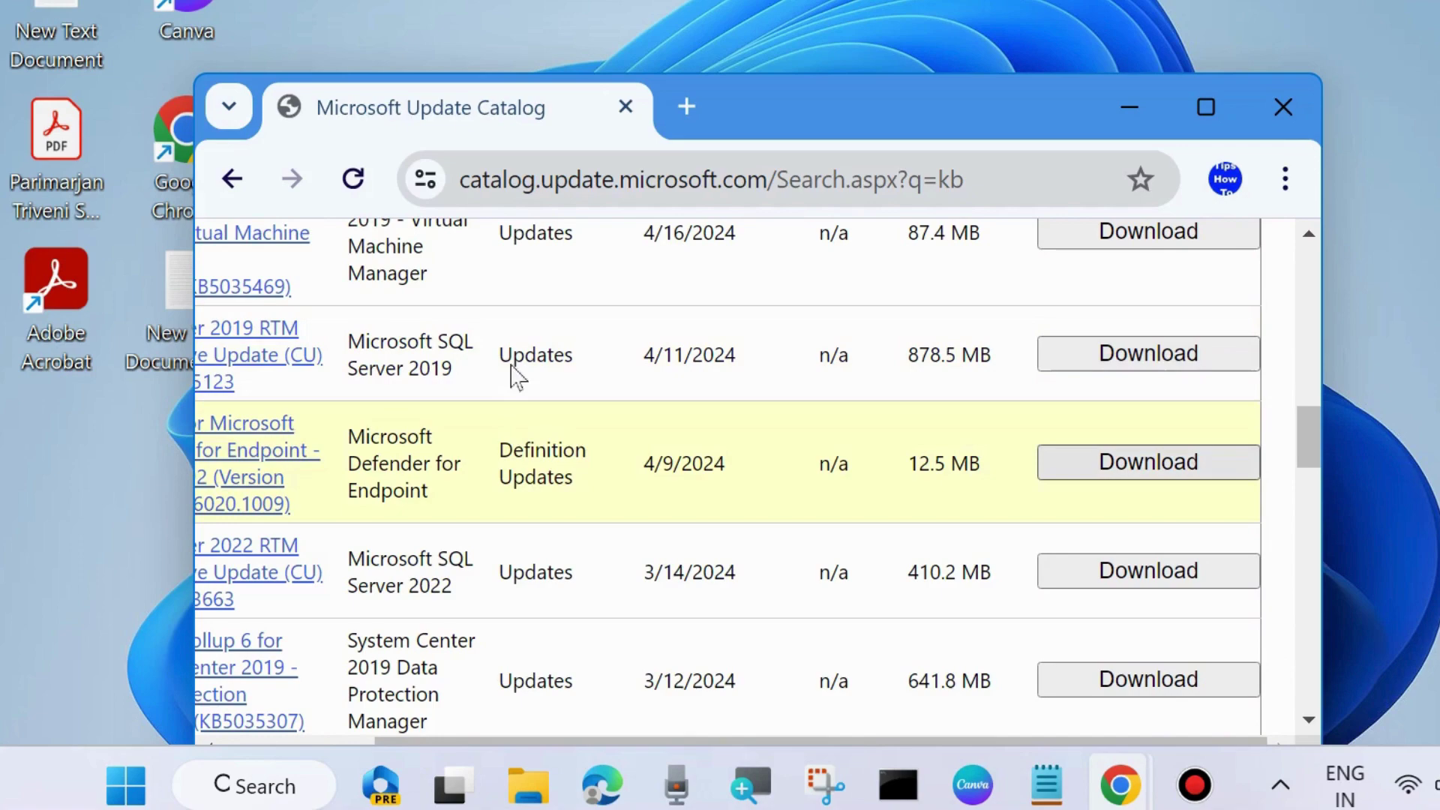
left_click(1283, 107)
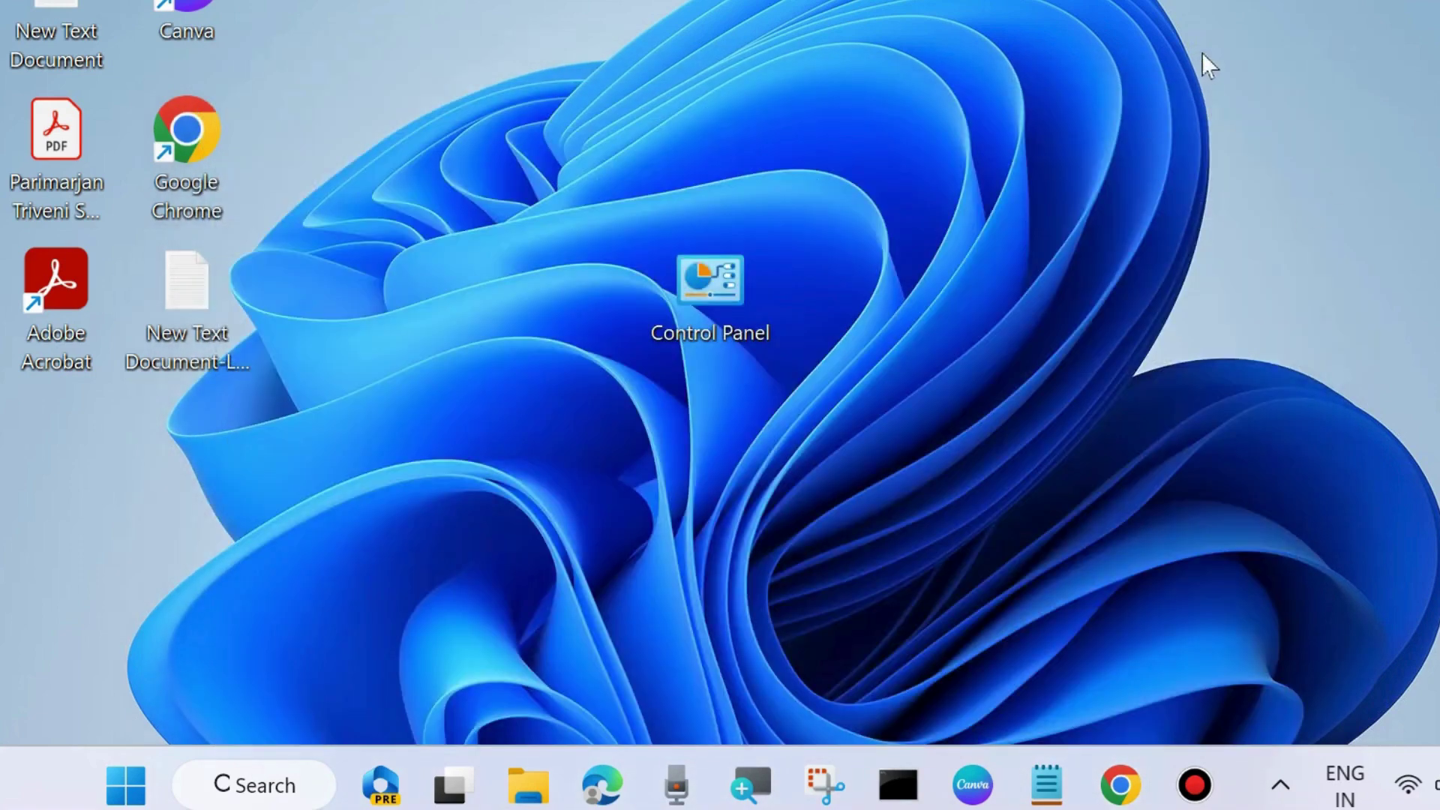